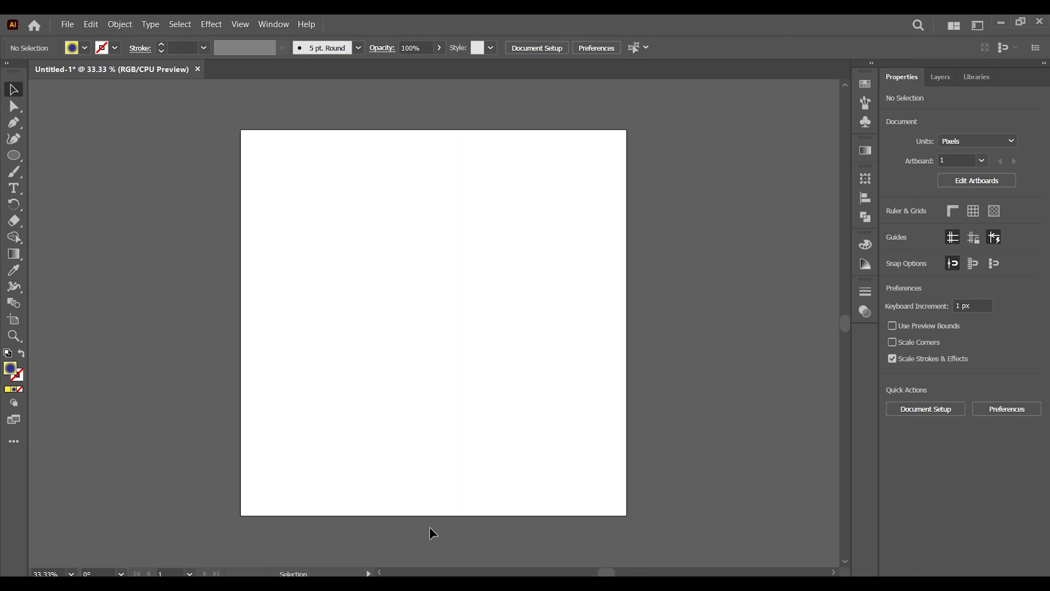
Set the default fill to None and the stroke to black with nothing selected.
{"action": "left_click", "coordinate": [85, 48]}
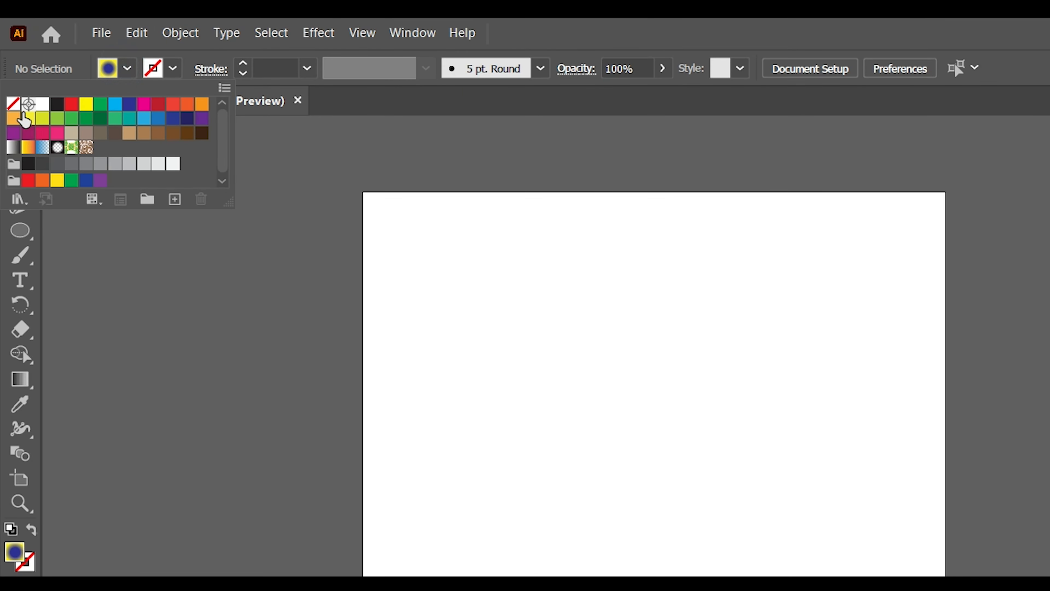
{"action": "left_click", "coordinate": [9, 71]}
{"action": "left_click", "coordinate": [172, 68]}
{"action": "left_click", "coordinate": [171, 69]}
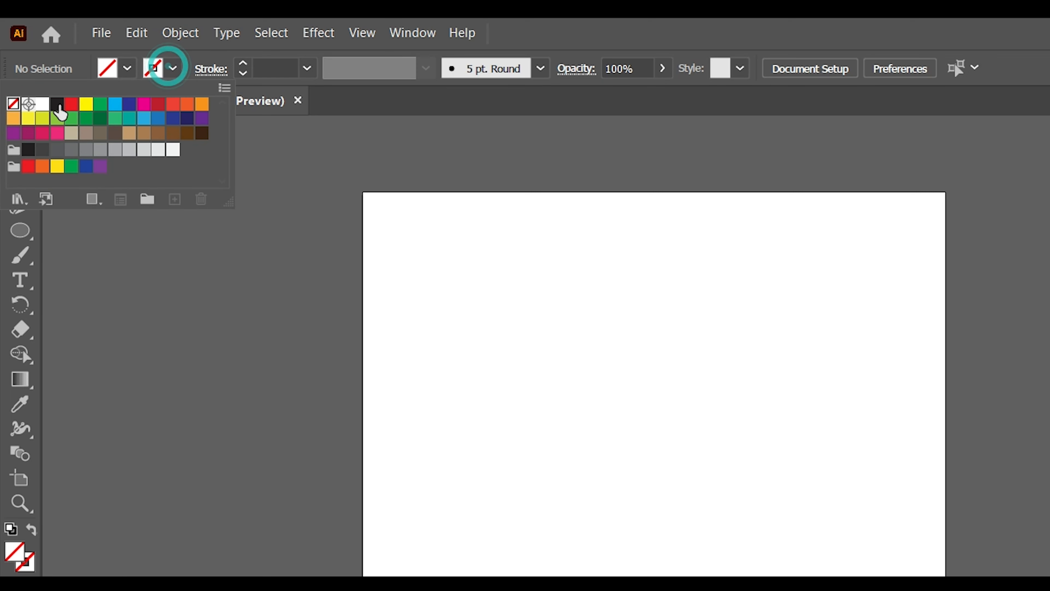
{"action": "left_click", "coordinate": [57, 103]}
{"action": "left_click", "coordinate": [447, 427]}
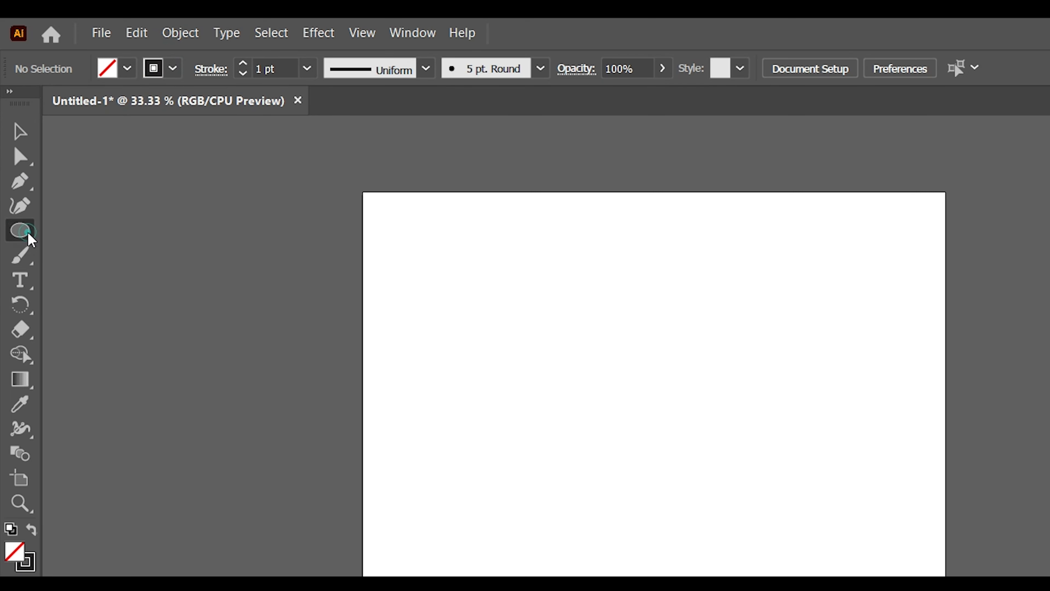
Draw a 12-pointed star about 1040 px wide and centre it horizontally and vertically on the artboard.
{"action": "left_click", "coordinate": [19, 230]}
{"action": "left_click", "coordinate": [129, 304]}
{"action": "left_click", "coordinate": [785, 314]}
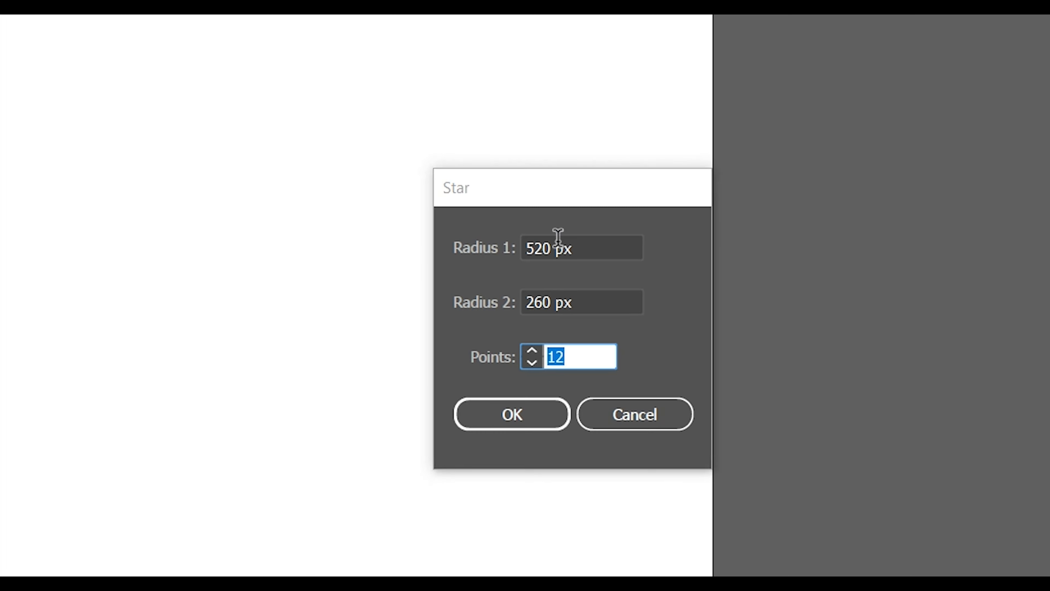
{"action": "left_click", "coordinate": [545, 421]}
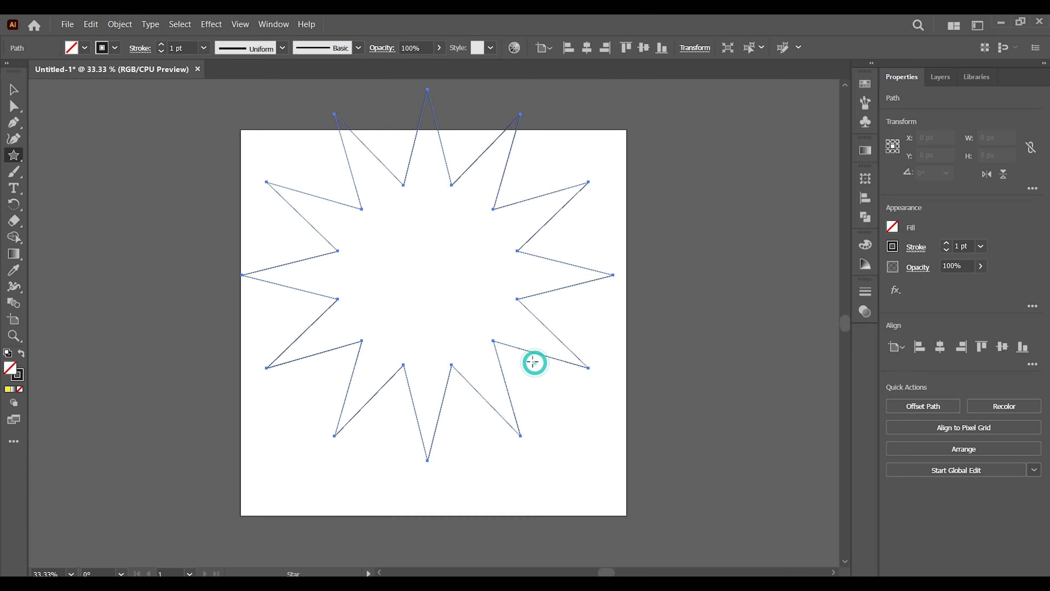
{"action": "left_click", "coordinate": [15, 87]}
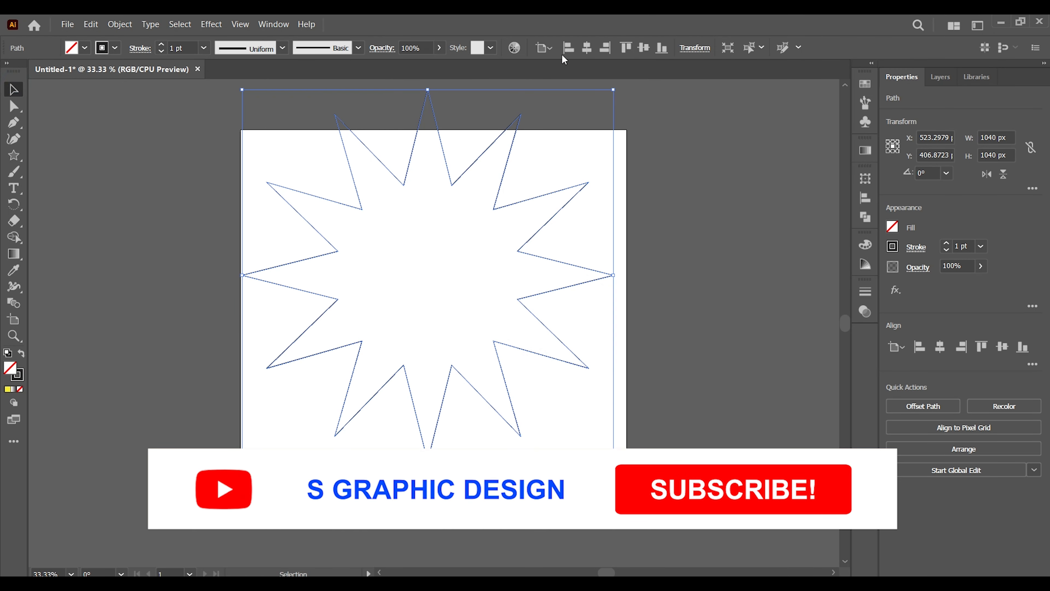
{"action": "left_click", "coordinate": [587, 48]}
{"action": "left_click", "coordinate": [643, 48]}
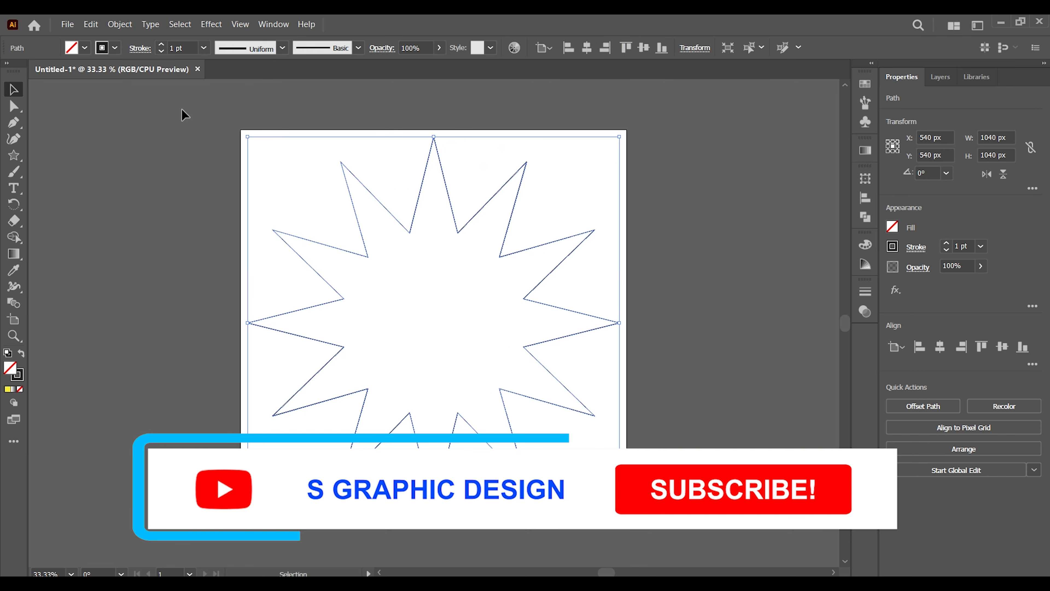
Fill the star with a radial gradient running from magenta at the centre to cyan at the tips.
{"action": "left_click", "coordinate": [14, 253]}
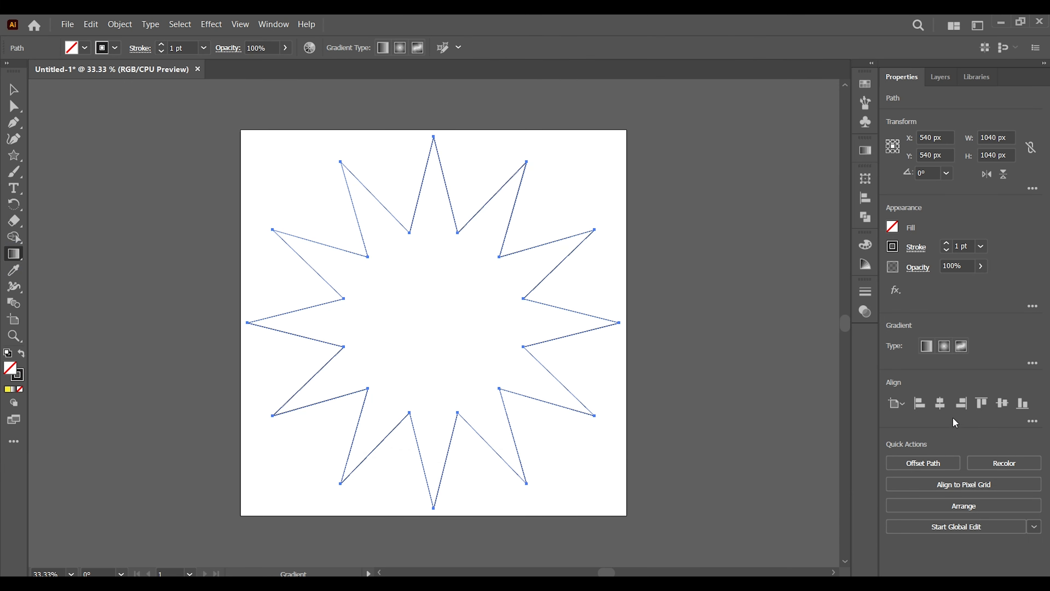
{"action": "left_click", "coordinate": [949, 346]}
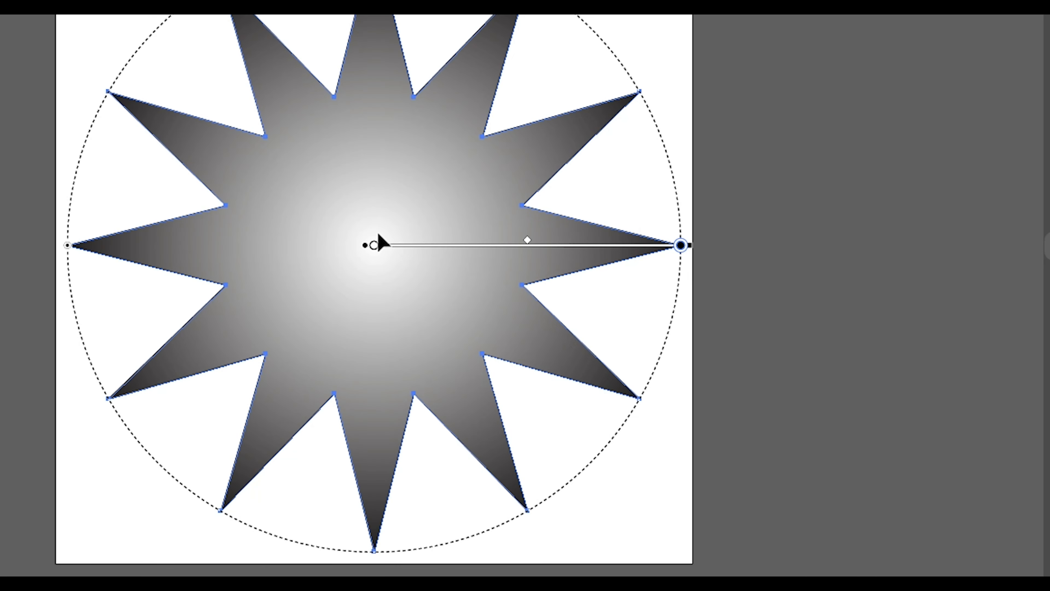
{"action": "double_click", "coordinate": [374, 246]}
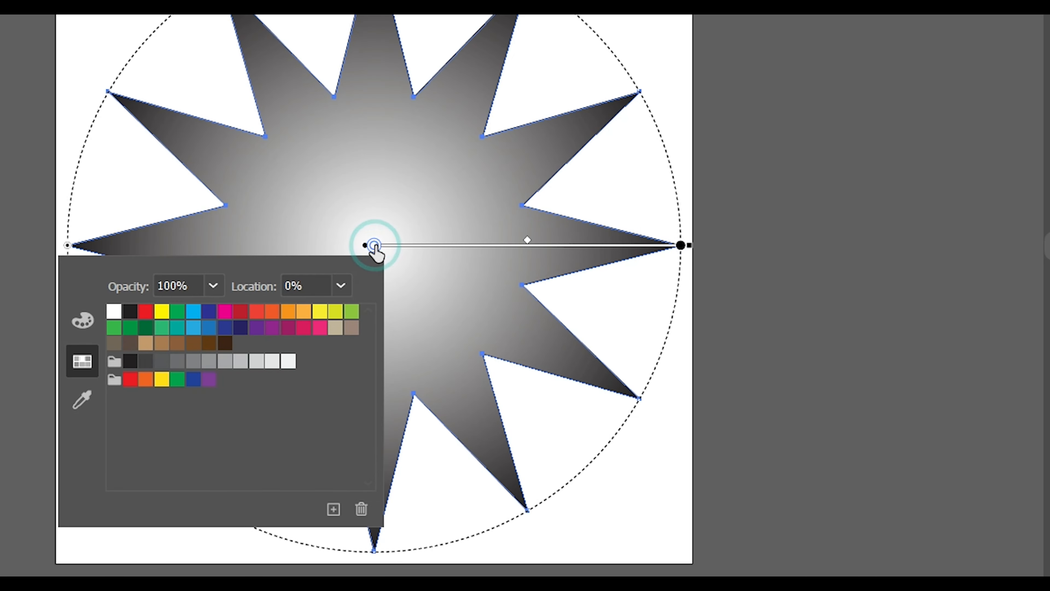
{"action": "left_click", "coordinate": [224, 315]}
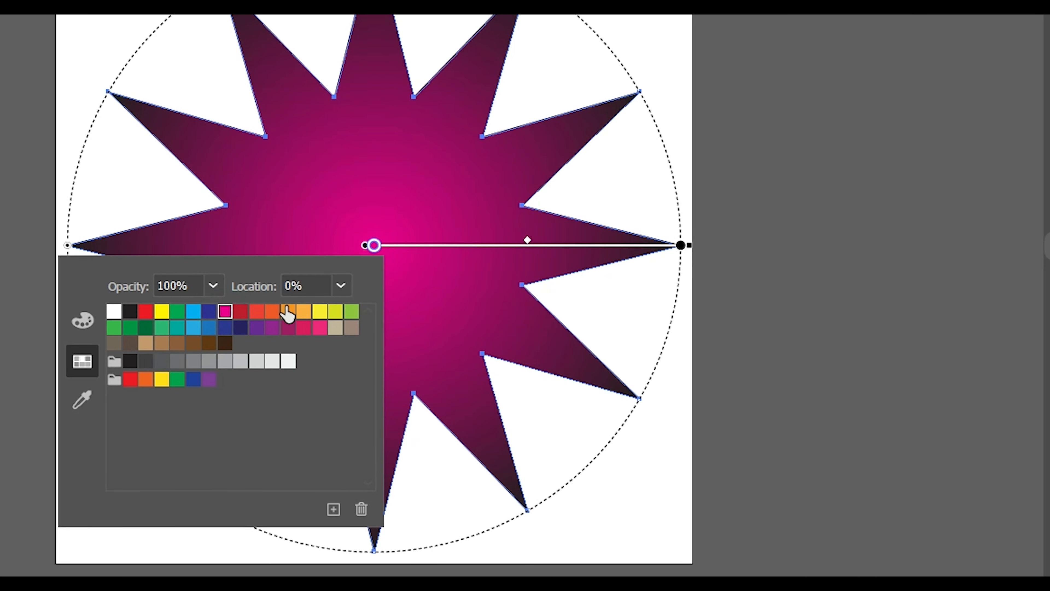
{"action": "double_click", "coordinate": [681, 245]}
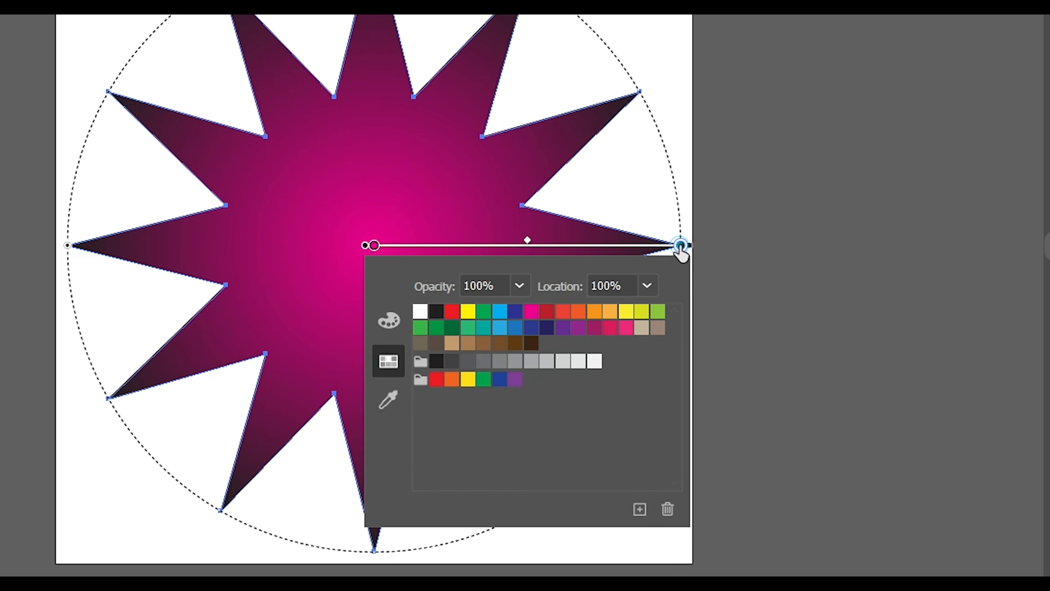
{"action": "left_click", "coordinate": [504, 316]}
{"action": "left_click", "coordinate": [453, 220]}
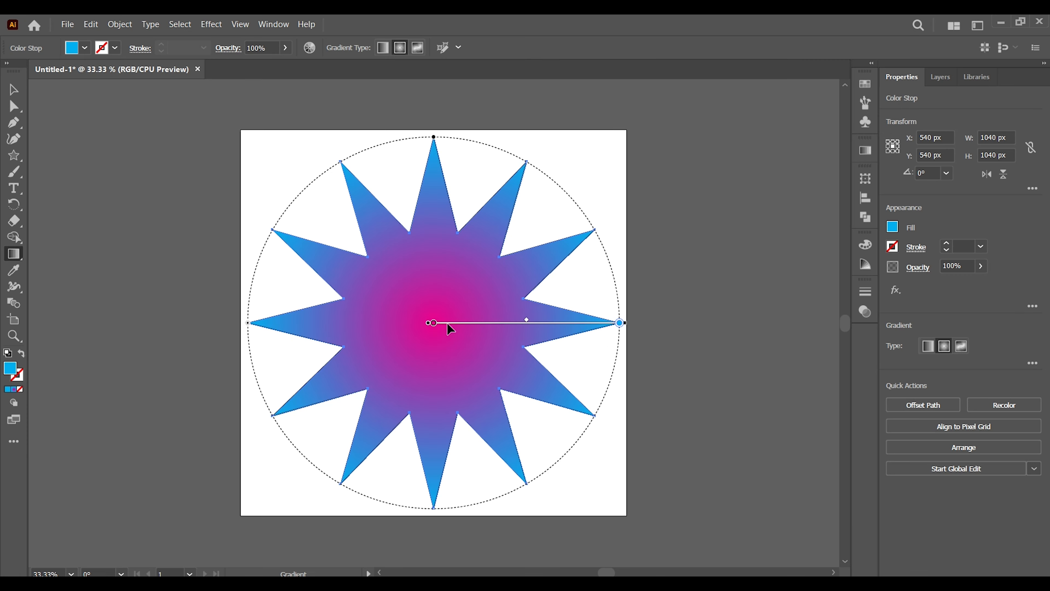
Move the star gradient's magenta stop outward to about 75% so that cyan only colours the tips, and deselect the star.
{"action": "left_click", "coordinate": [434, 323]}
{"action": "left_click", "coordinate": [565, 323]}
{"action": "left_click_drag", "start_coordinate": [573, 329], "coordinate": [573, 328]}
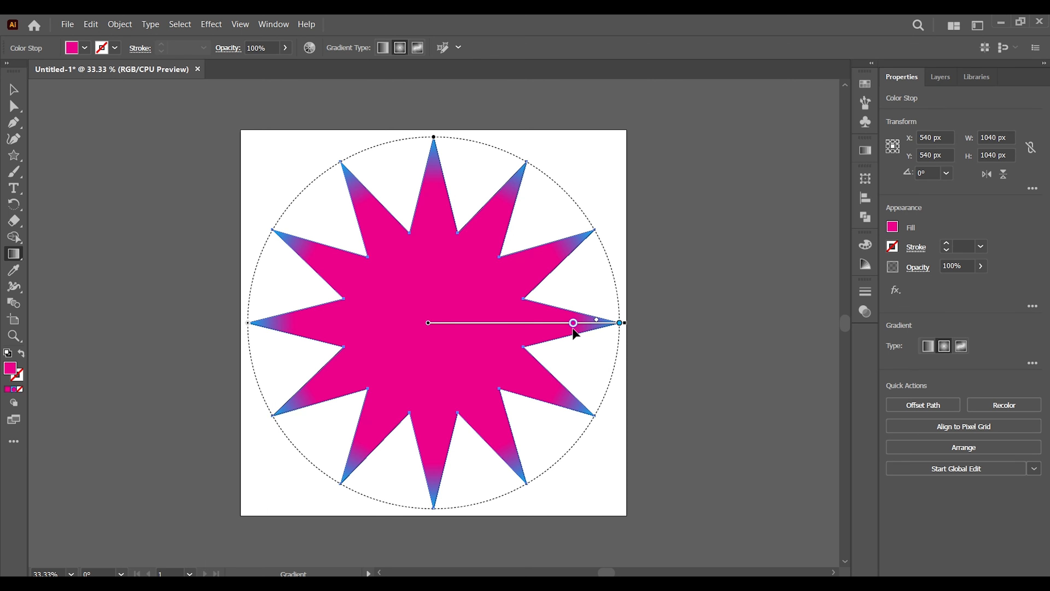
{"action": "left_click", "coordinate": [14, 89]}
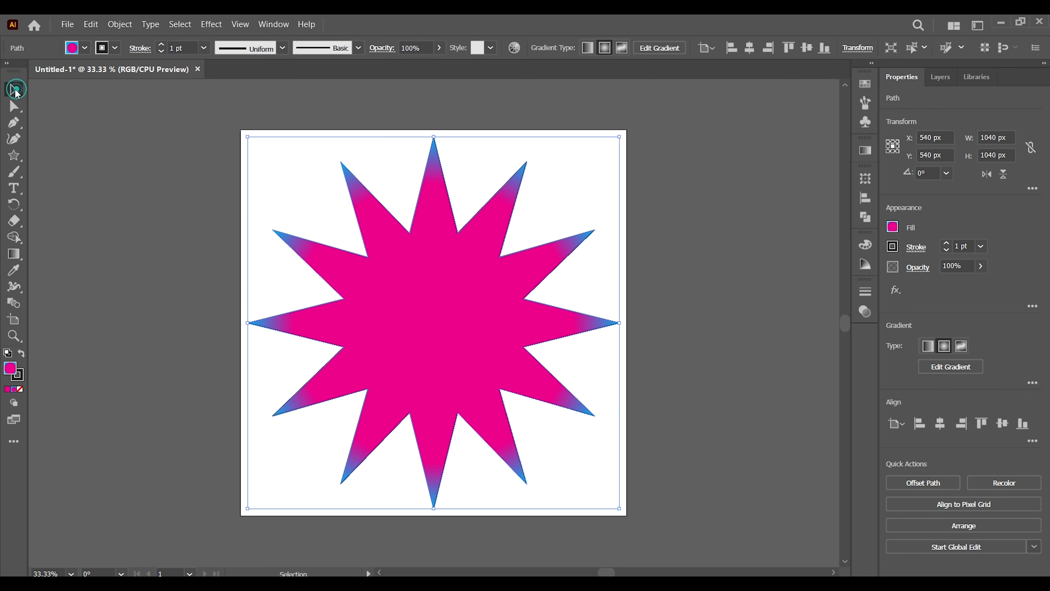
{"action": "left_click", "coordinate": [168, 288]}
Draw a circle about 466 px in diameter from the star's centre and align it vertically to the artboard's centre.
{"action": "left_click", "coordinate": [14, 155]}
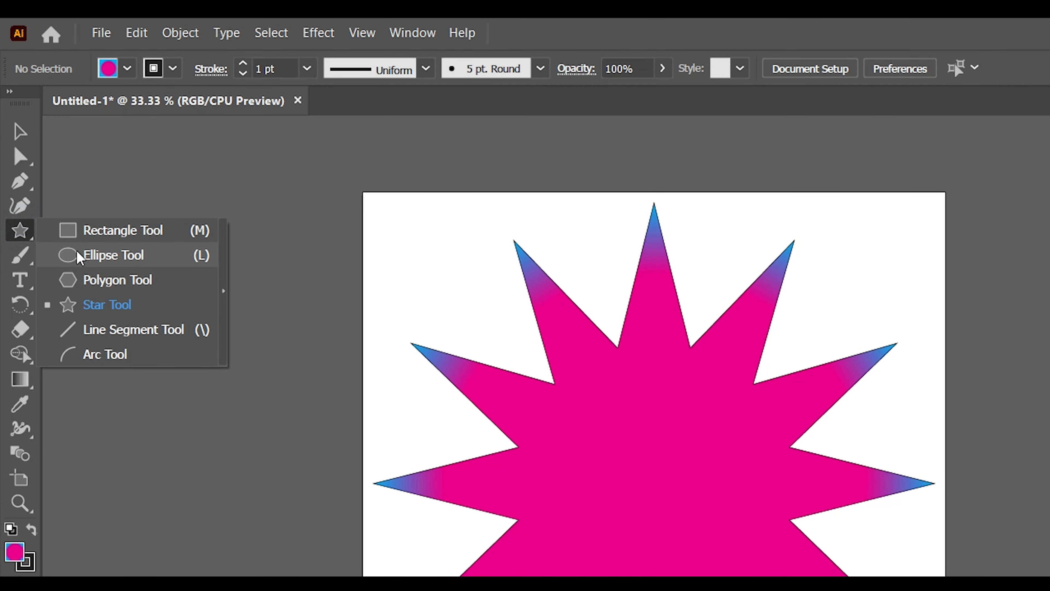
{"action": "left_click", "coordinate": [80, 257]}
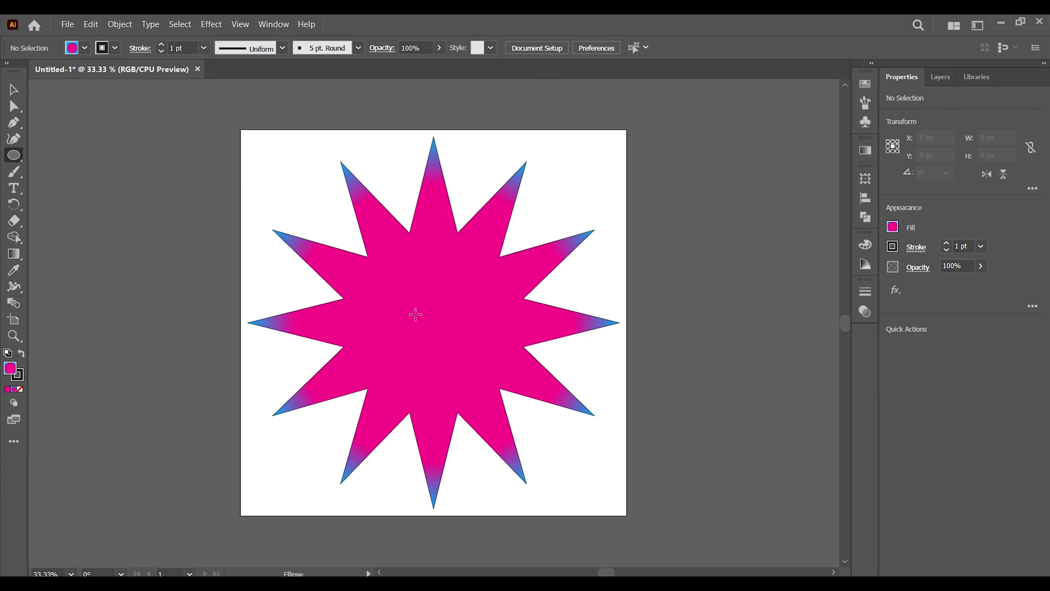
{"action": "left_click_drag", "start_coordinate": [434, 320], "coordinate": [505, 404]}
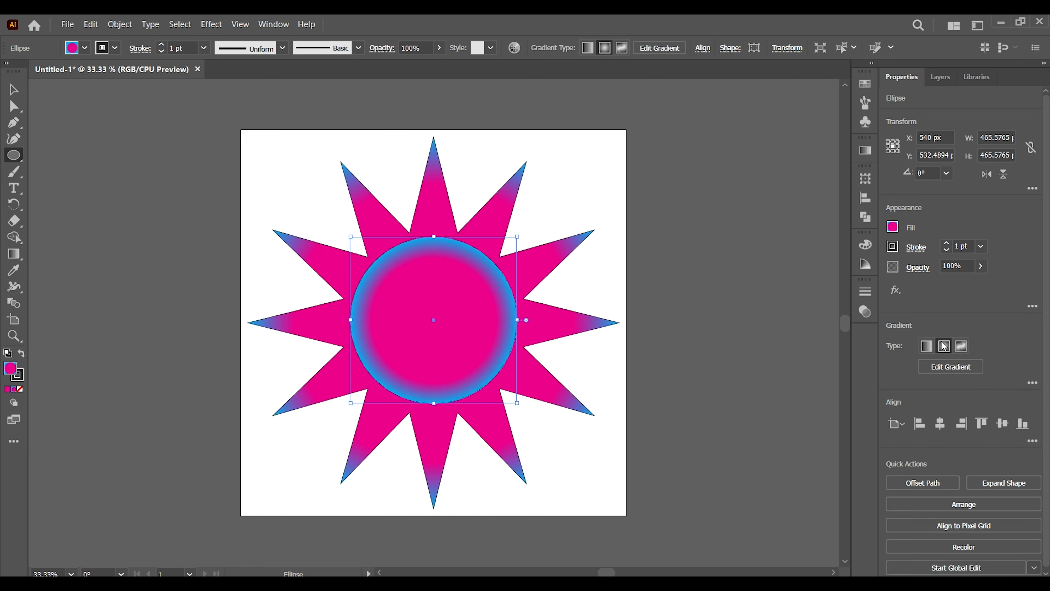
{"action": "left_click", "coordinate": [1002, 422]}
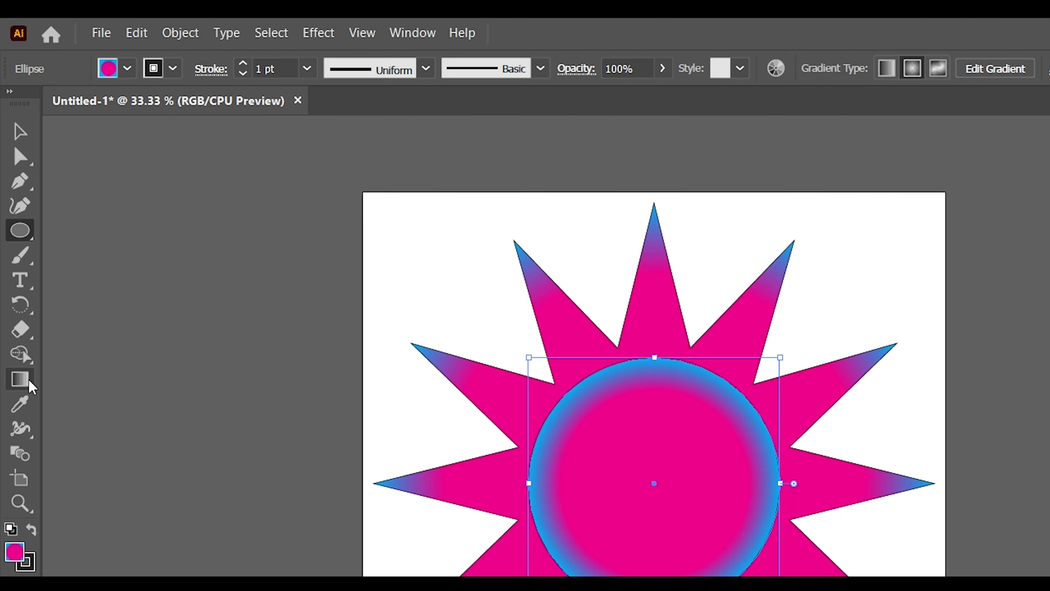
Recolour the circle gradient's magenta stop dark blue and shift it outward to leave a thin cyan rim.
{"action": "left_click_drag", "start_coordinate": [28, 380], "coordinate": [92, 380]}
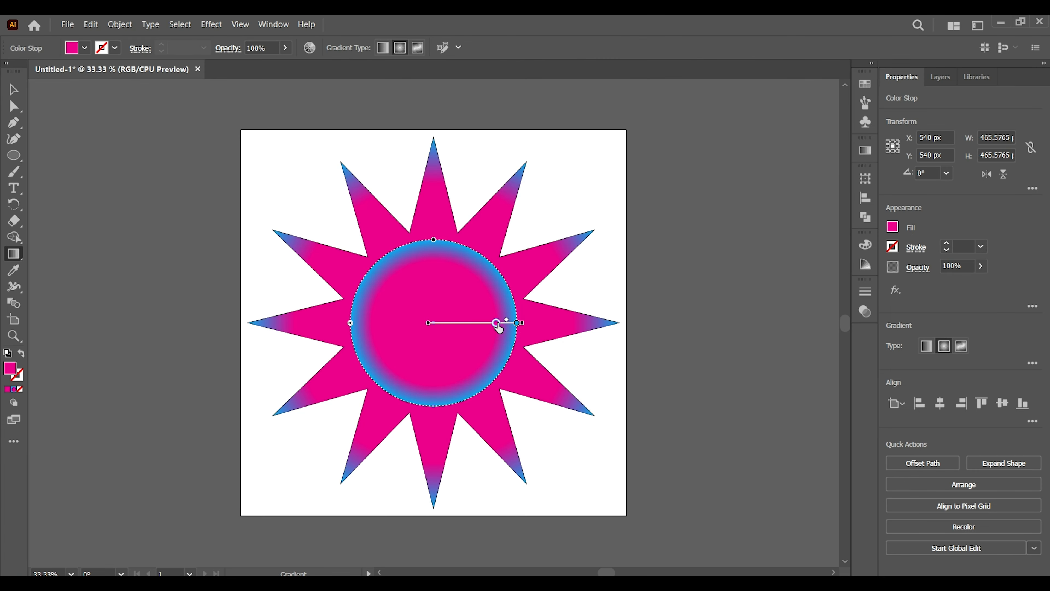
{"action": "double_click", "coordinate": [497, 325]}
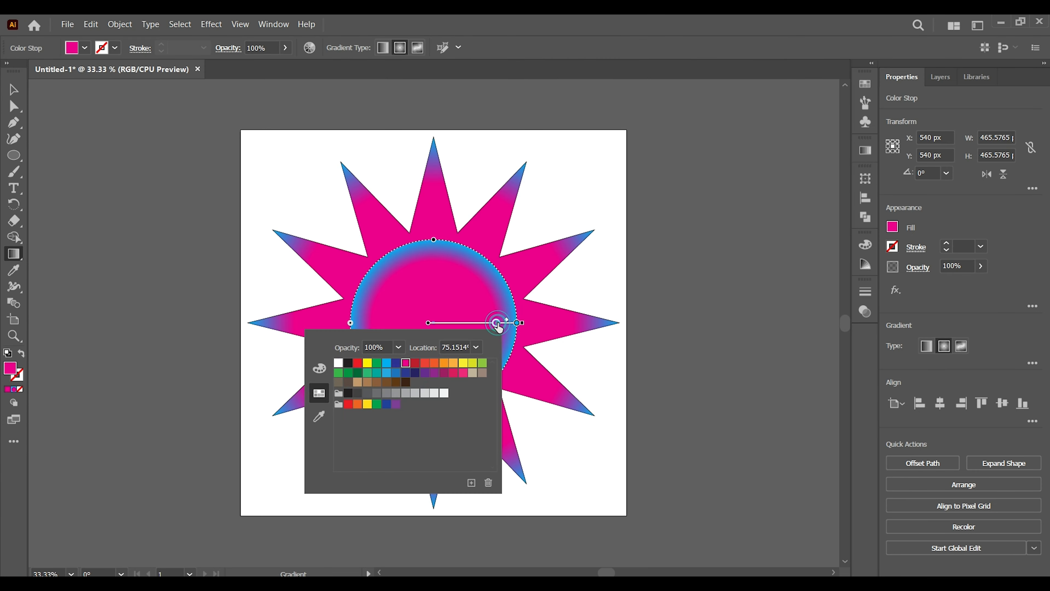
{"action": "left_click", "coordinate": [395, 363]}
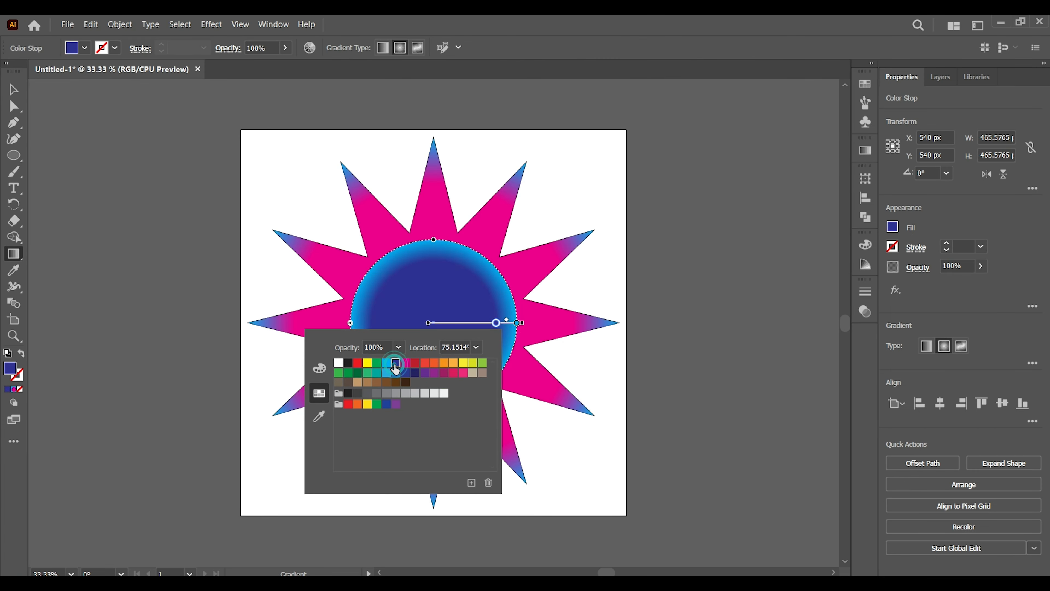
{"action": "left_click", "coordinate": [496, 322]}
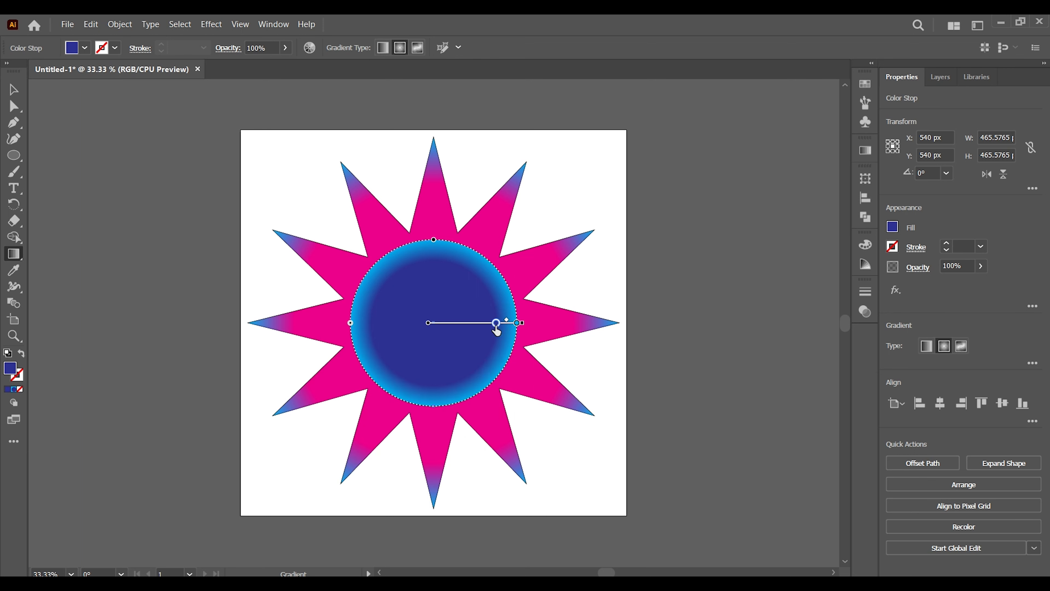
{"action": "left_click_drag", "start_coordinate": [498, 326], "coordinate": [507, 327]}
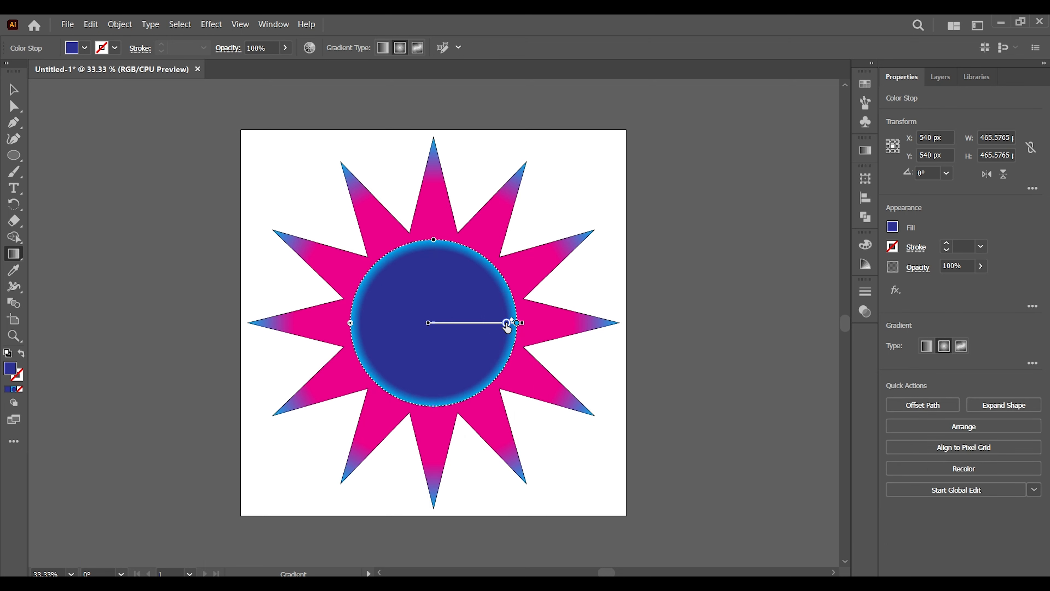
{"action": "left_click", "coordinate": [13, 89]}
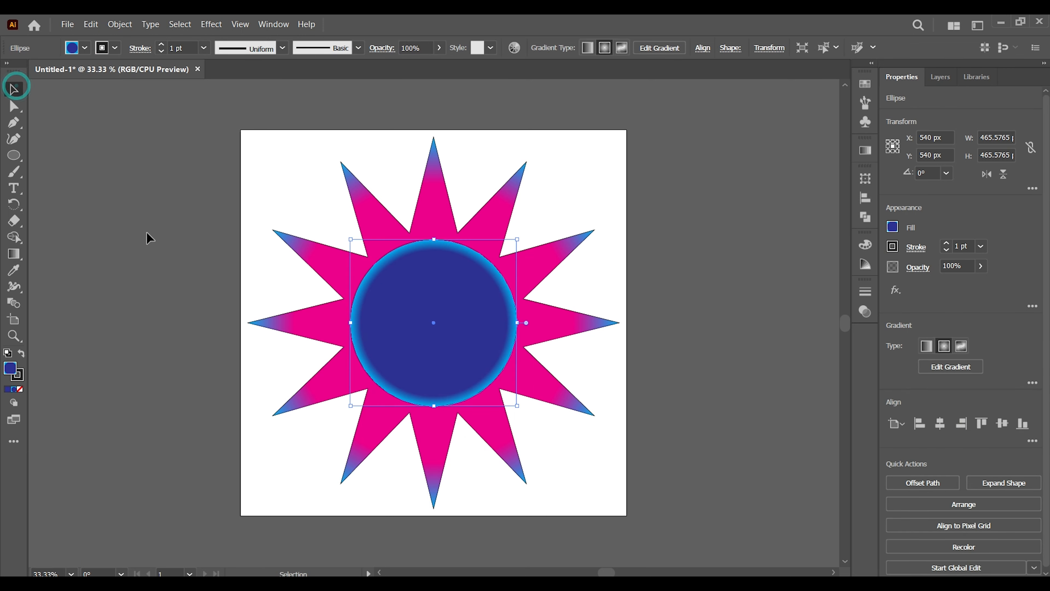
{"action": "left_click", "coordinate": [176, 305]}
Remove the black stroke from both the star and the circle, and deselect them.
{"action": "left_click_drag", "start_coordinate": [265, 167], "coordinate": [519, 411]}
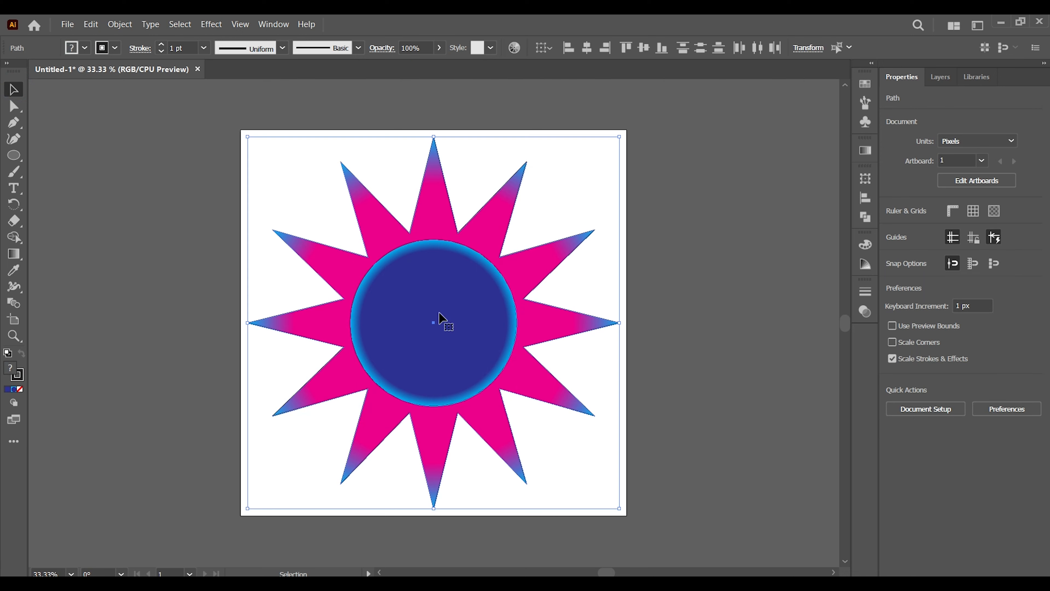
{"action": "left_click", "coordinate": [109, 47]}
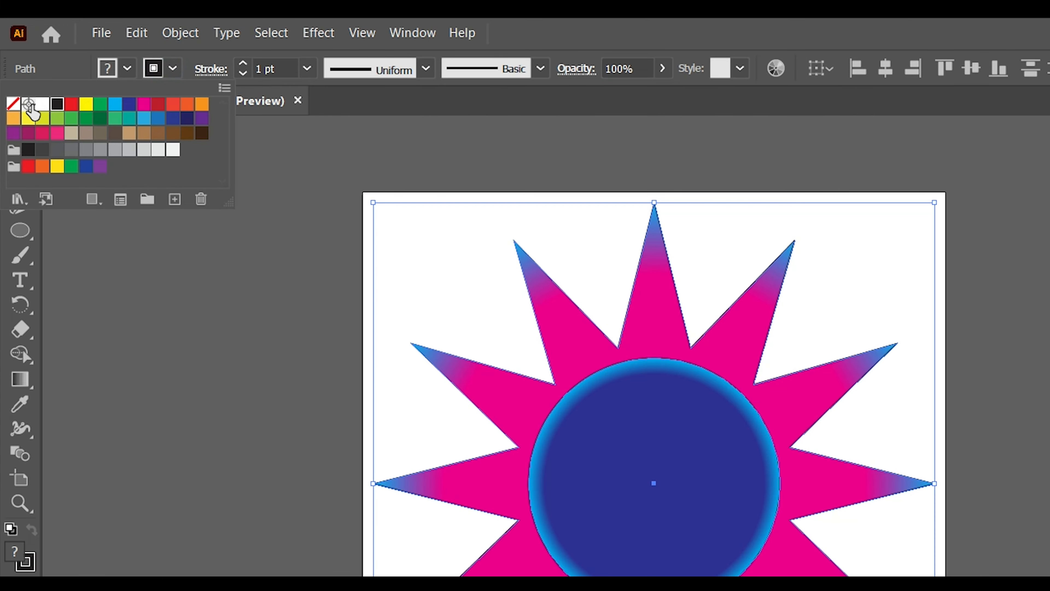
{"action": "left_click", "coordinate": [13, 103]}
{"action": "left_click", "coordinate": [265, 347]}
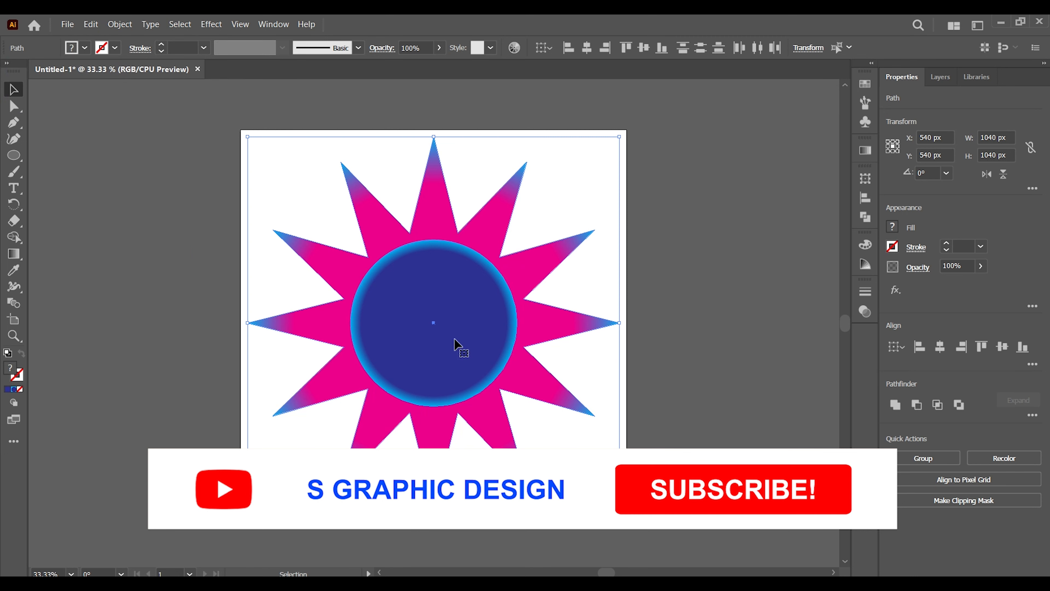
{"action": "left_click", "coordinate": [186, 208]}
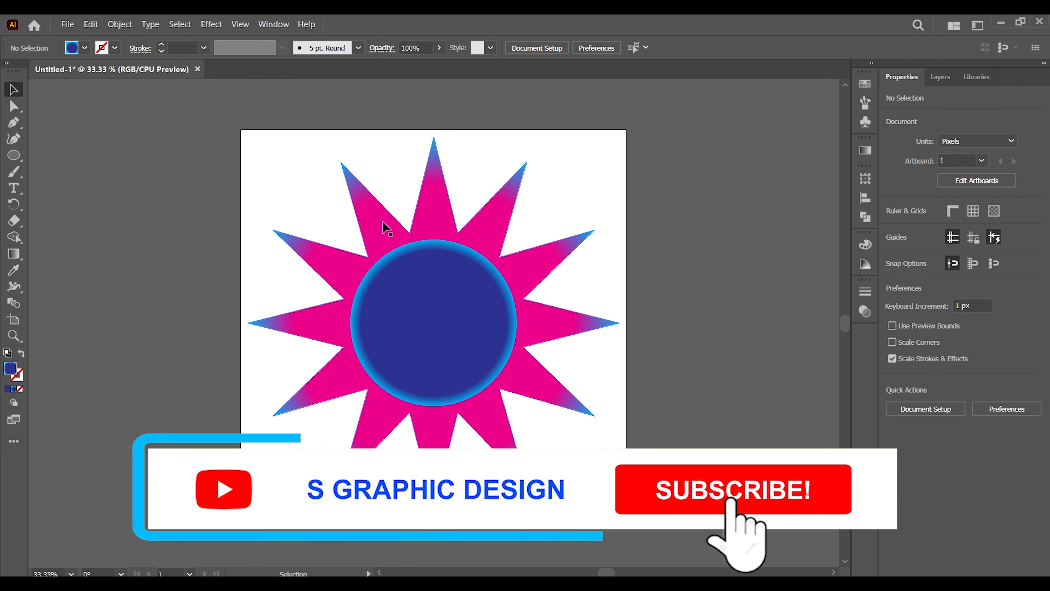
Copy the star, paste it in front, and scale the copy about its centre to about 370 px wide.
{"action": "left_click", "coordinate": [387, 227]}
{"action": "left_click", "coordinate": [91, 24]}
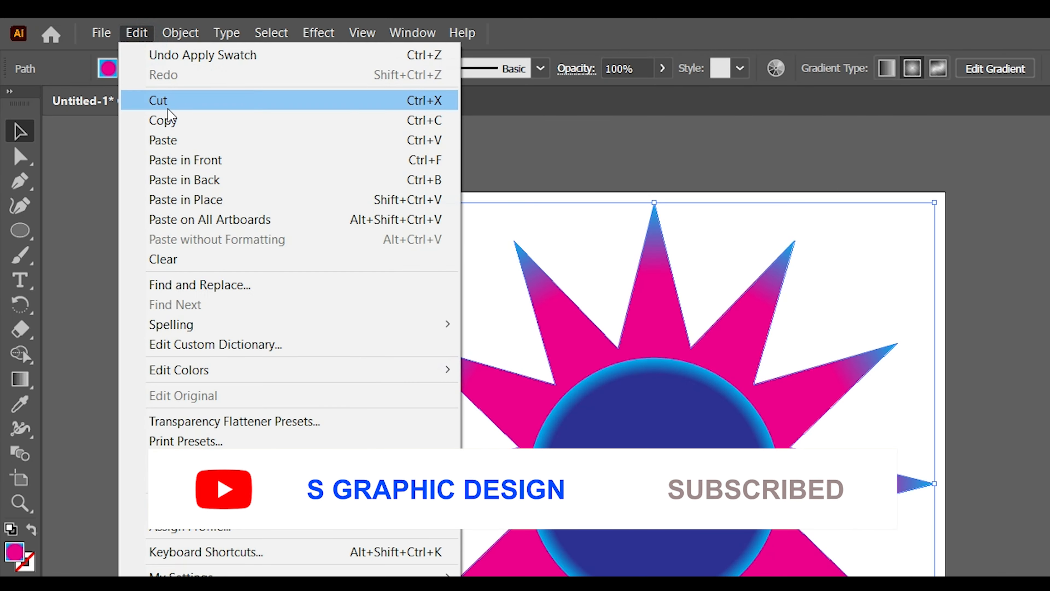
{"action": "left_click", "coordinate": [168, 112]}
{"action": "left_click", "coordinate": [142, 35]}
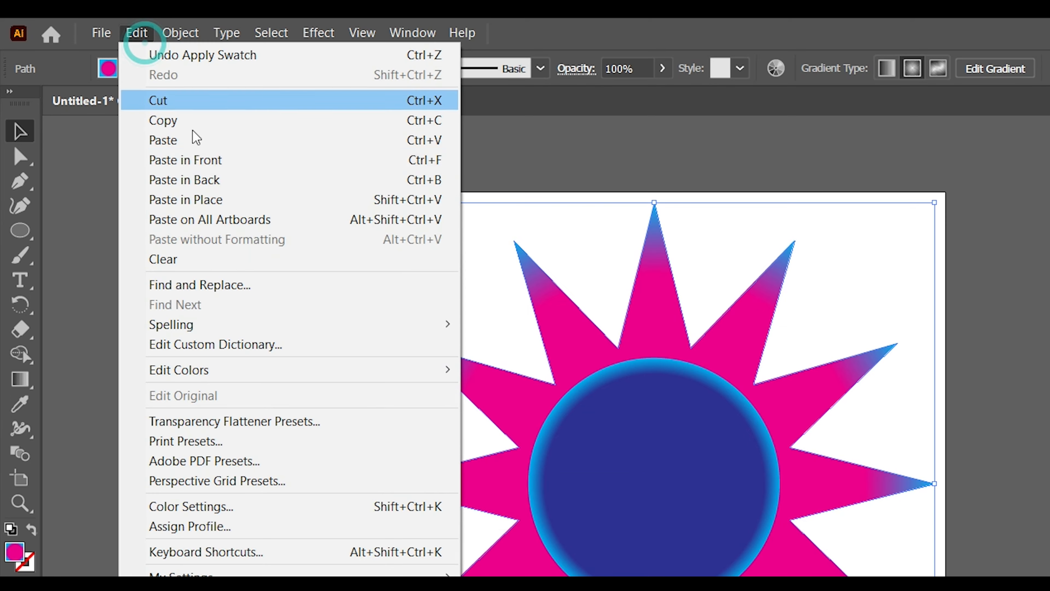
{"action": "left_click", "coordinate": [219, 161]}
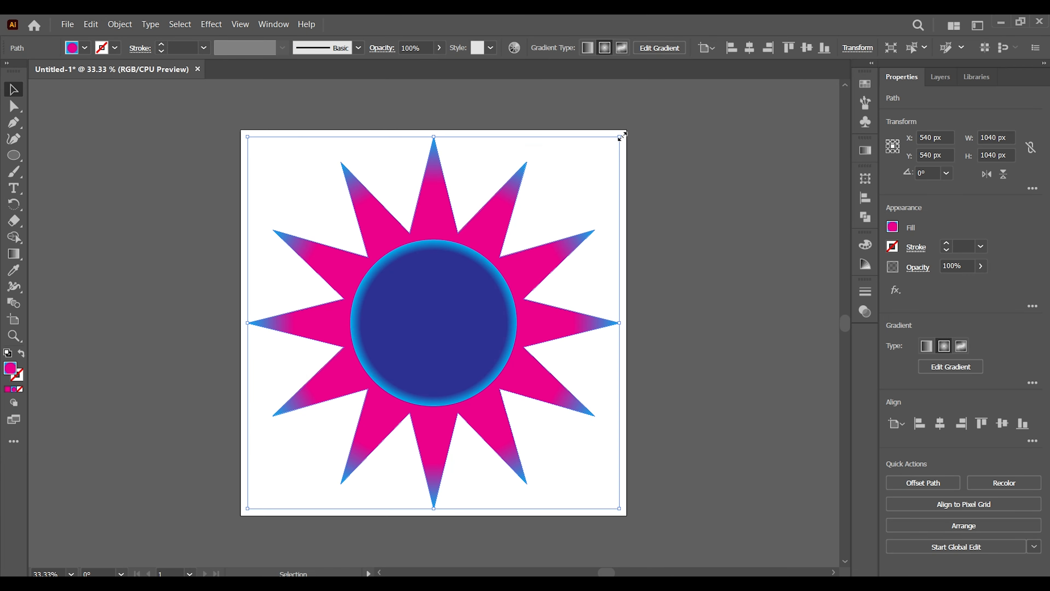
{"action": "left_click_drag", "start_coordinate": [621, 135], "coordinate": [519, 258]}
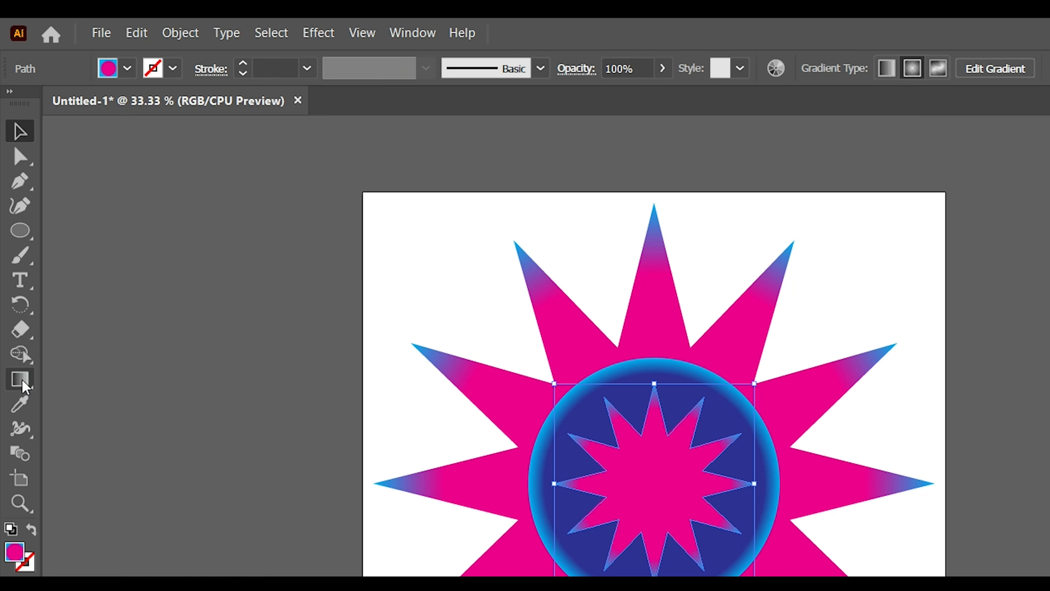
Recolour the small star's radial gradient with a yellow outer stop and a light blue inner stop.
{"action": "left_click", "coordinate": [14, 254]}
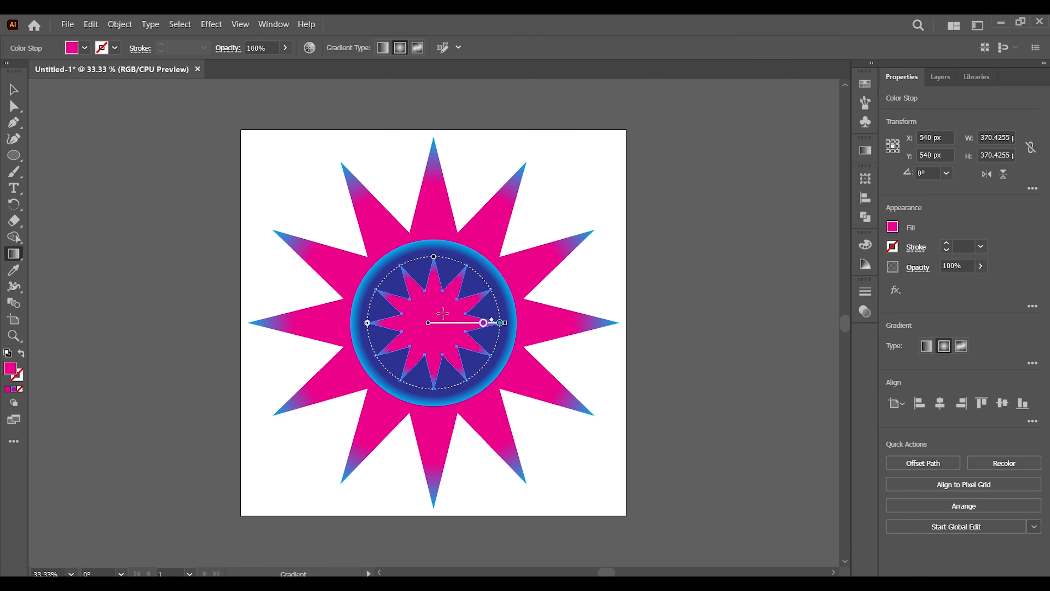
{"action": "double_click", "coordinate": [500, 324]}
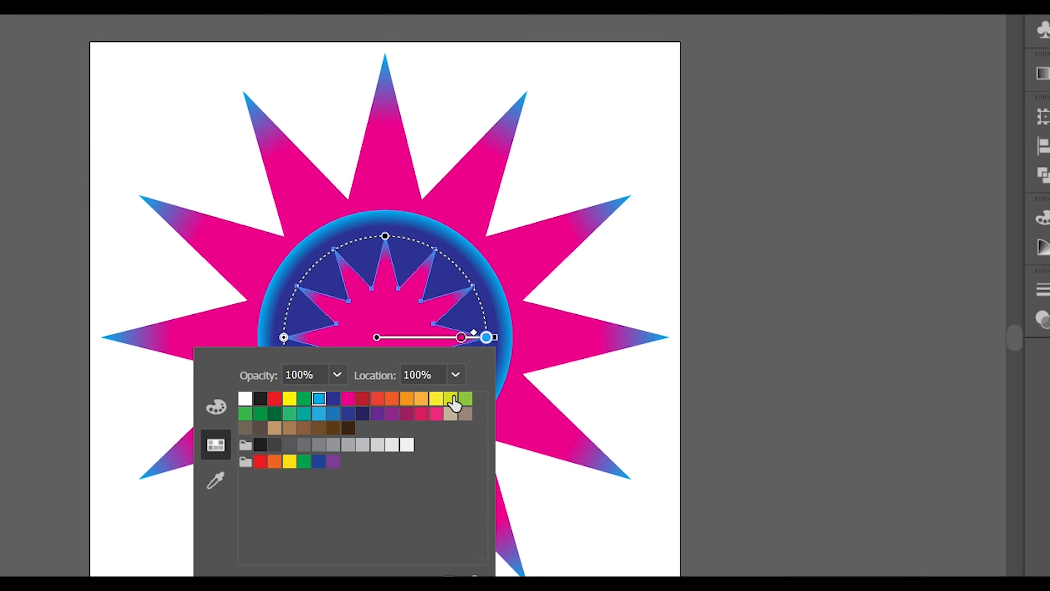
{"action": "left_click", "coordinate": [436, 399]}
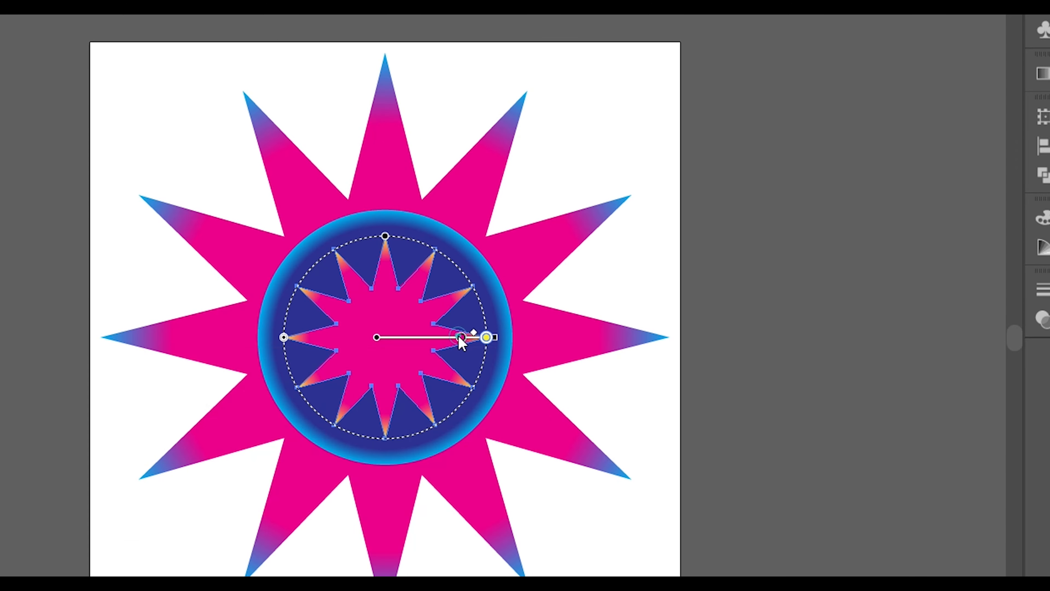
{"action": "double_click", "coordinate": [461, 337]}
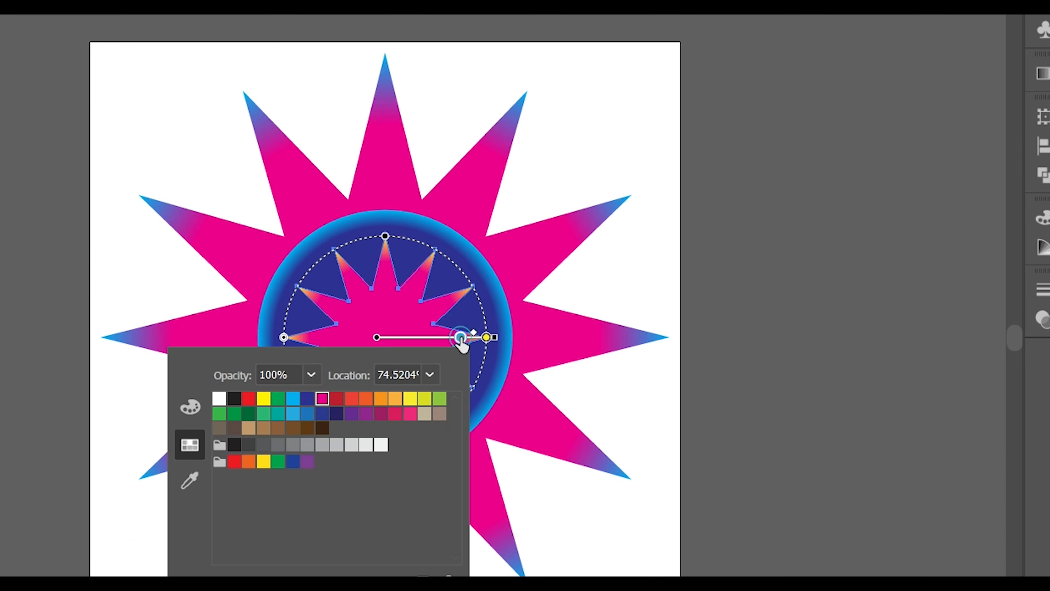
{"action": "left_click", "coordinate": [291, 400]}
{"action": "left_click", "coordinate": [292, 413]}
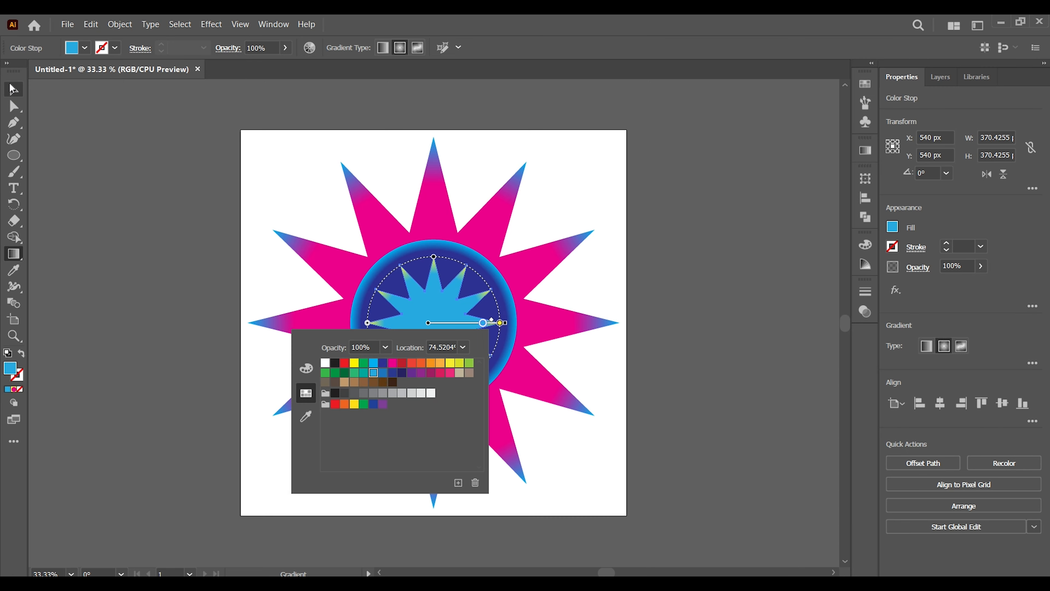
Shift the small star's blue and yellow gradient stops inward so more yellow fills the tips, and deselect it.
{"action": "left_click", "coordinate": [475, 321]}
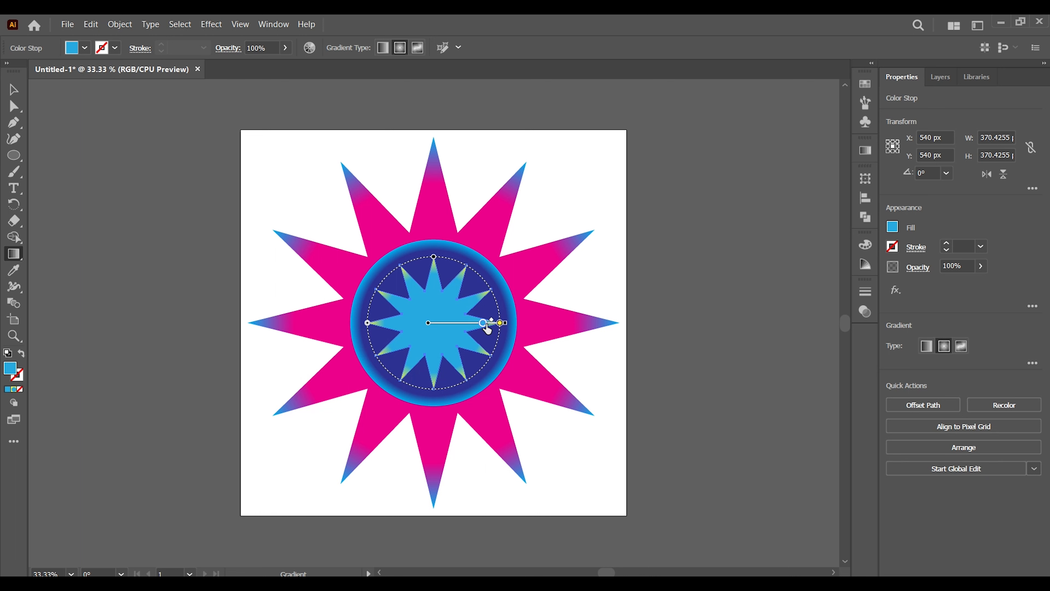
{"action": "mouse_move", "coordinate": [484, 326]}
{"action": "left_mouse_down"}
{"action": "mouse_move", "coordinate": [474, 326]}
{"action": "mouse_move", "coordinate": [495, 330]}
{"action": "left_mouse_up"}
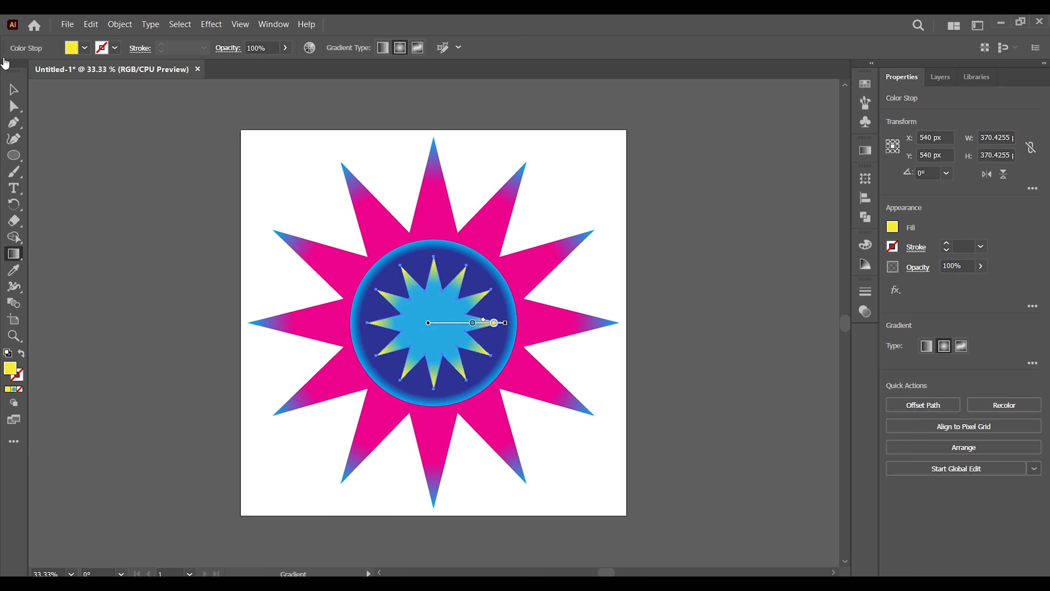
{"action": "left_click", "coordinate": [15, 91]}
{"action": "left_click", "coordinate": [167, 275]}
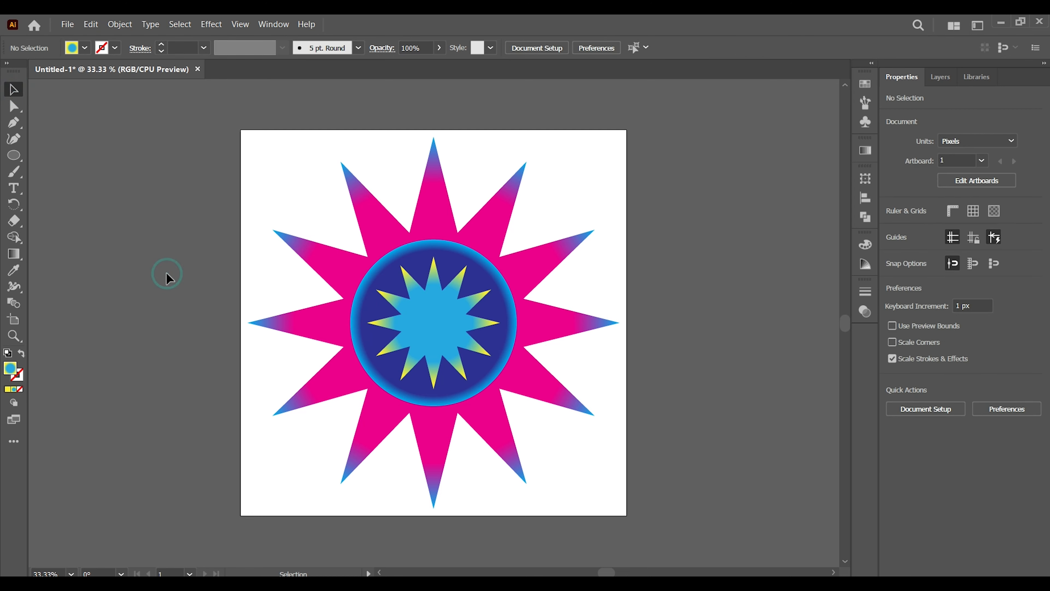
Copy the small star, paste it in front, and scale the copy about its centre to about 162 px wide.
{"action": "left_click", "coordinate": [446, 325]}
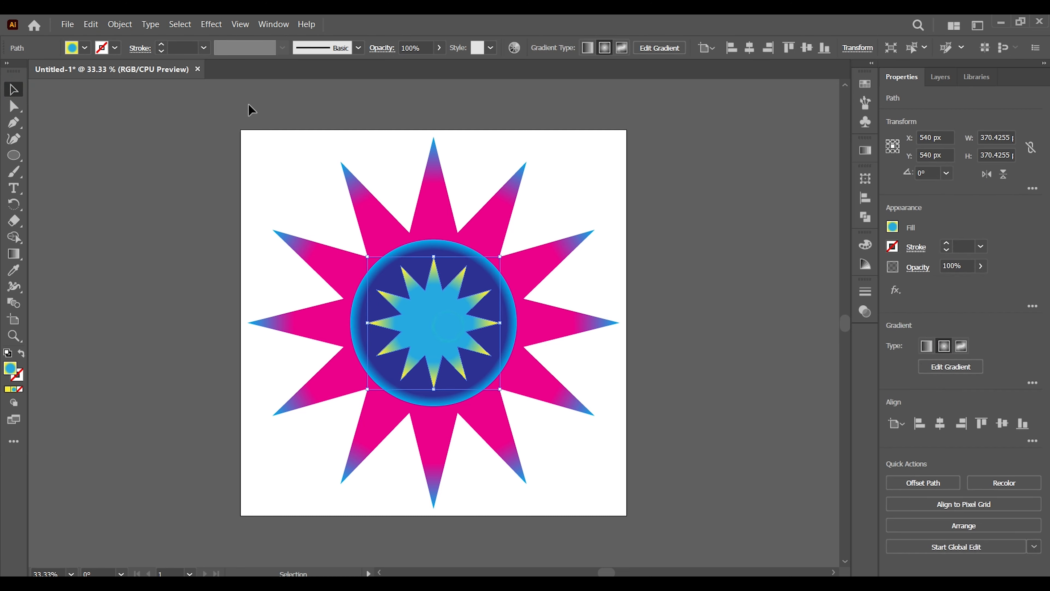
{"action": "left_click", "coordinate": [96, 24]}
{"action": "left_click", "coordinate": [120, 83]}
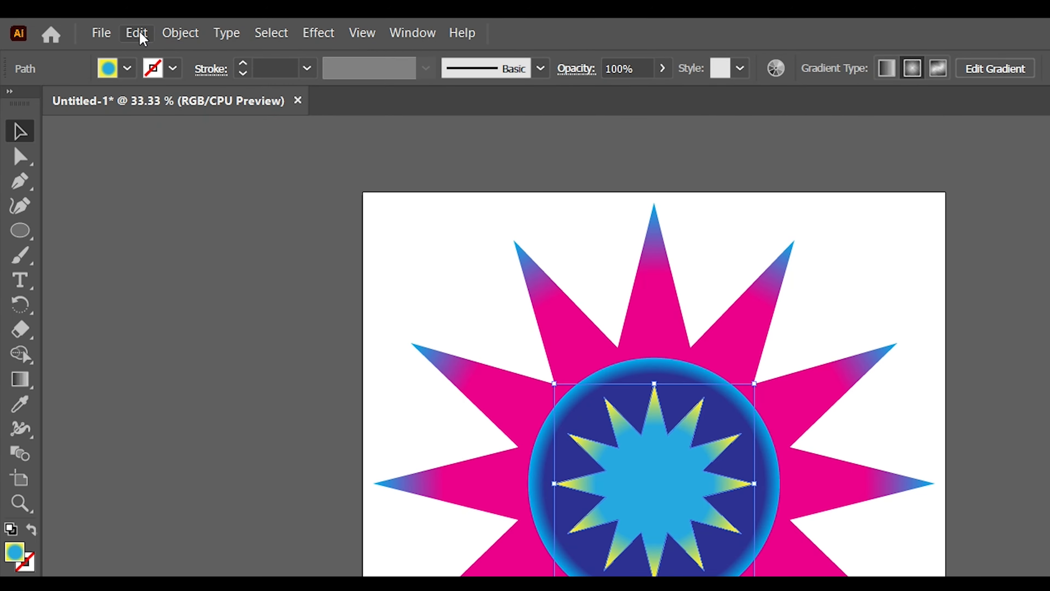
{"action": "left_click", "coordinate": [140, 33]}
{"action": "left_click", "coordinate": [186, 159]}
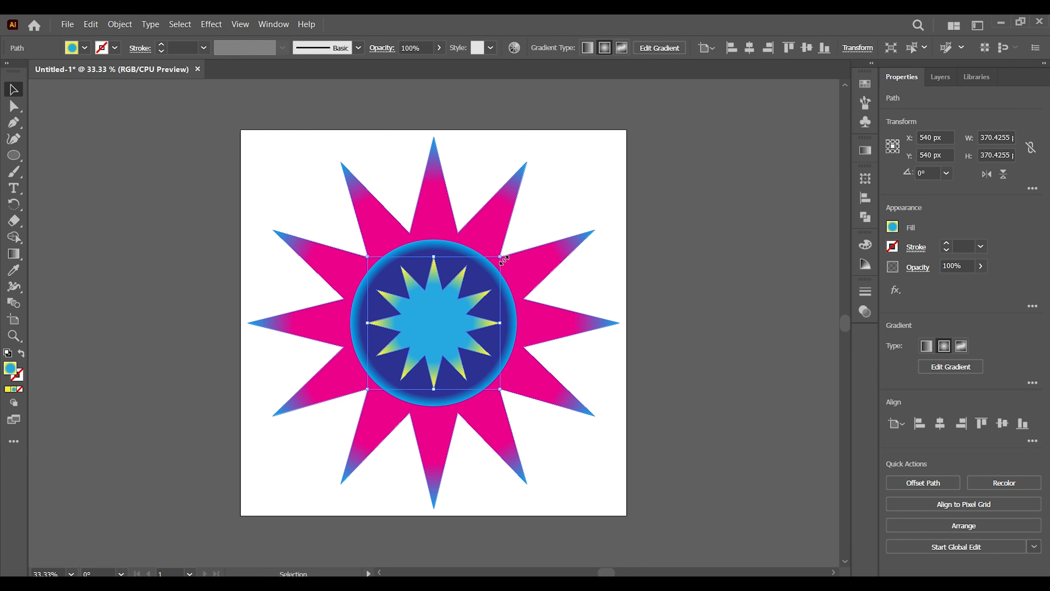
{"action": "left_click_drag", "start_coordinate": [503, 259], "coordinate": [463, 293]}
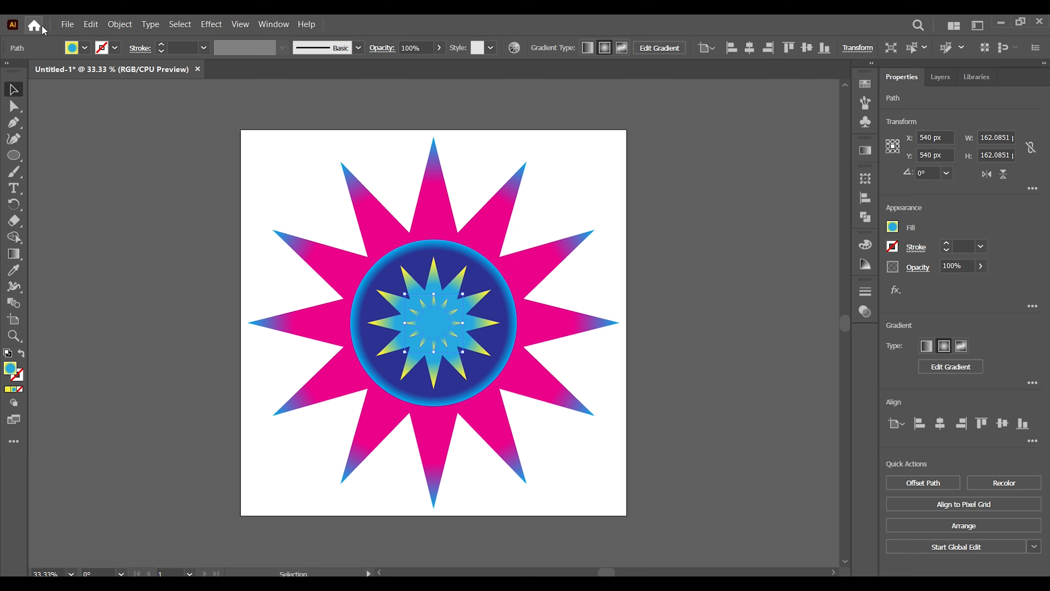
Fill the smallest star with solid CMYK Red and deselect it.
{"action": "left_click", "coordinate": [85, 49]}
{"action": "left_click", "coordinate": [47, 71]}
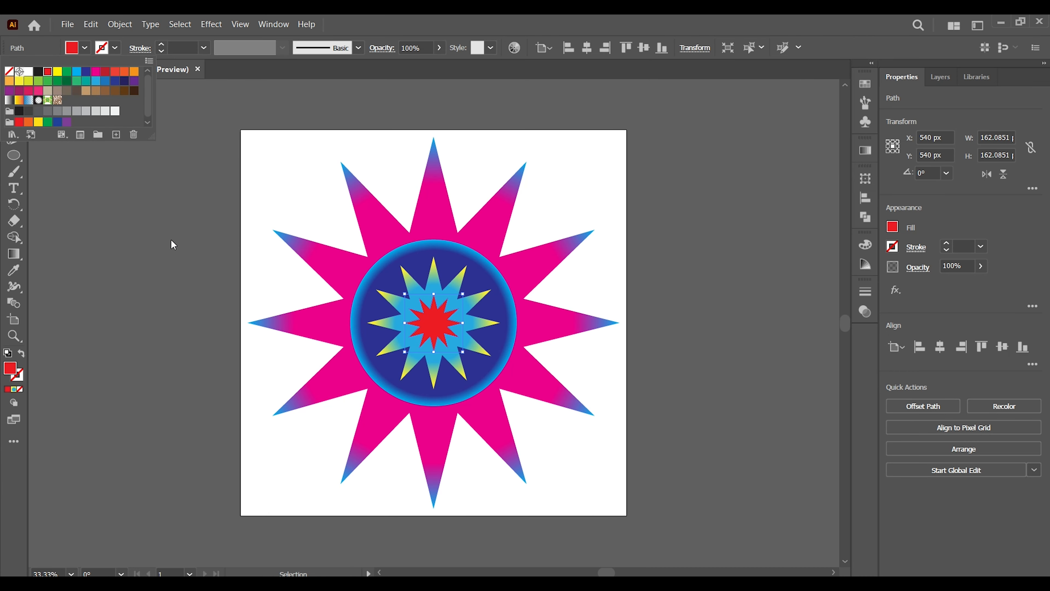
{"action": "left_click", "coordinate": [172, 242]}
Select all the stars and the circle and blend them using Specified Steps of 200.
{"action": "left_click_drag", "start_coordinate": [258, 147], "coordinate": [634, 509]}
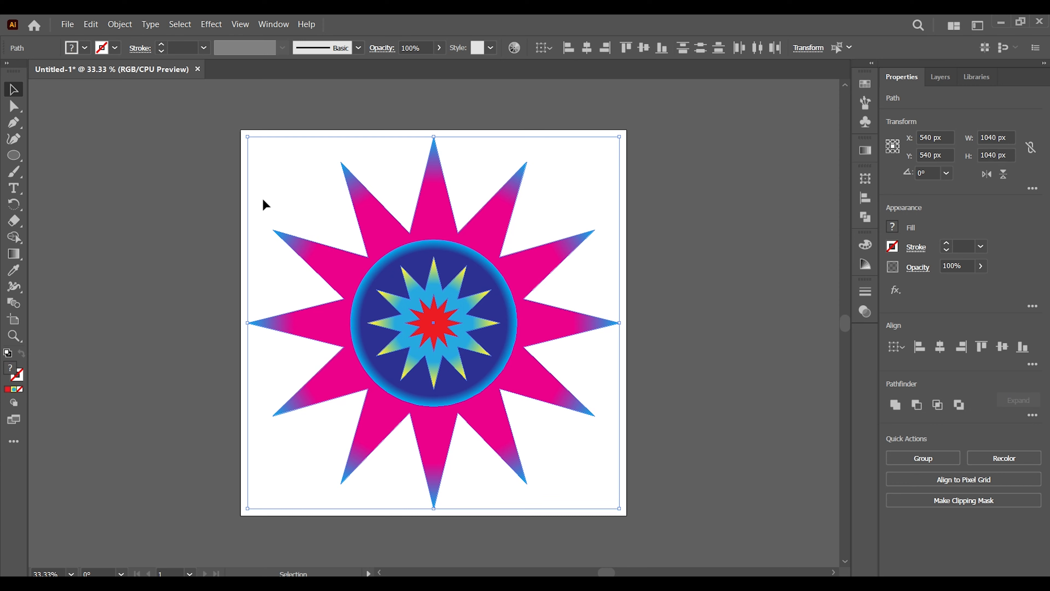
{"action": "left_click", "coordinate": [112, 26]}
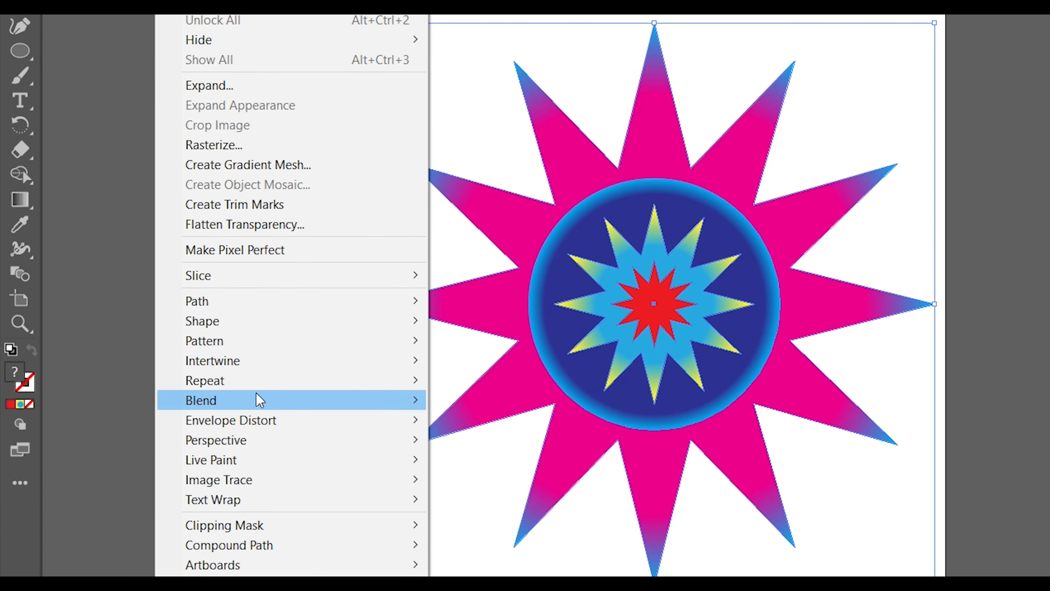
{"action": "left_click", "coordinate": [170, 386]}
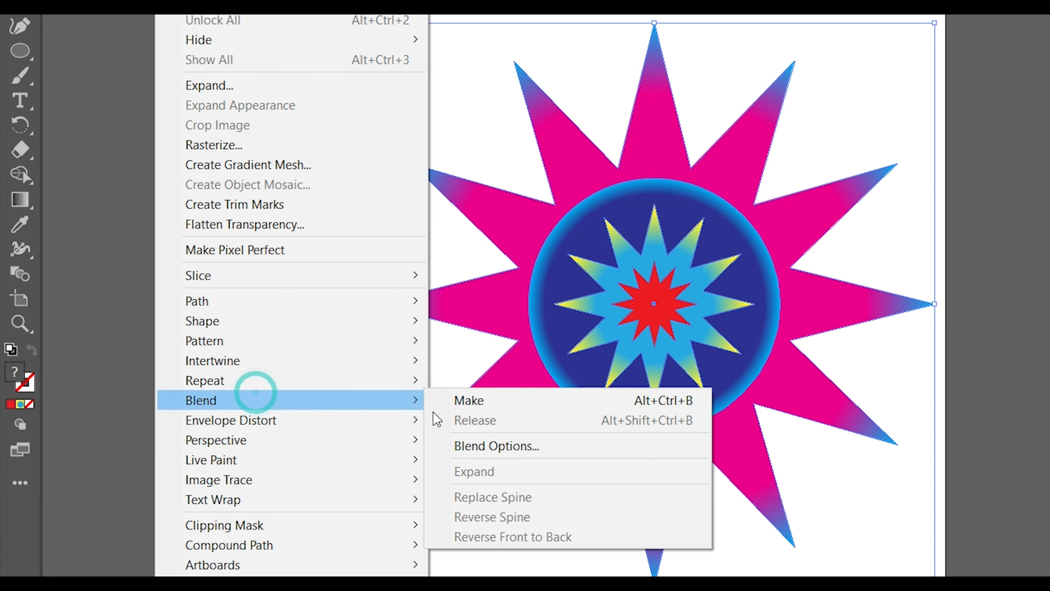
{"action": "left_click", "coordinate": [498, 445]}
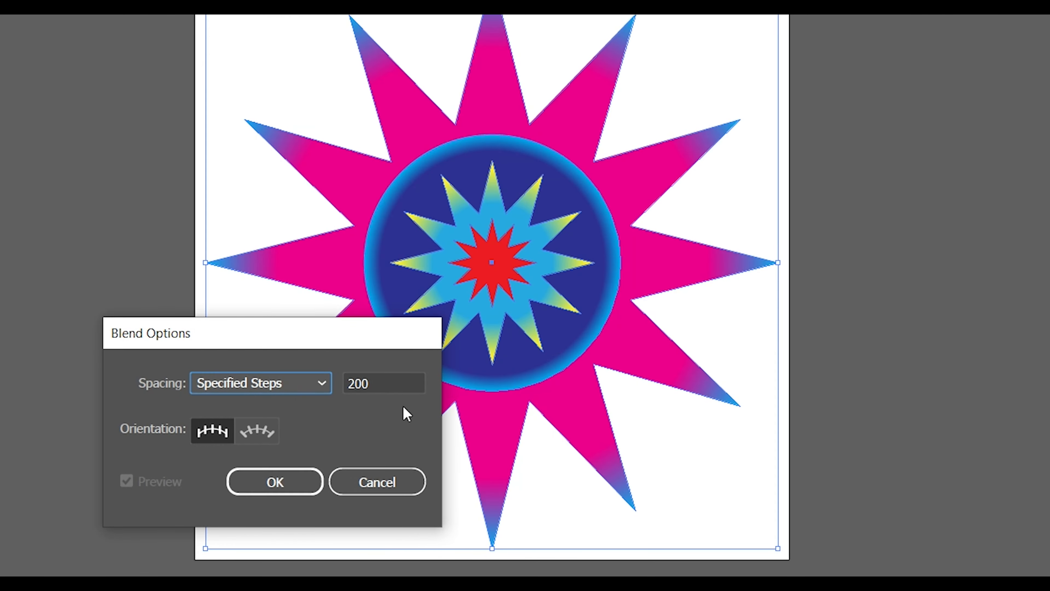
{"action": "left_click", "coordinate": [291, 485]}
{"action": "left_click", "coordinate": [111, 23]}
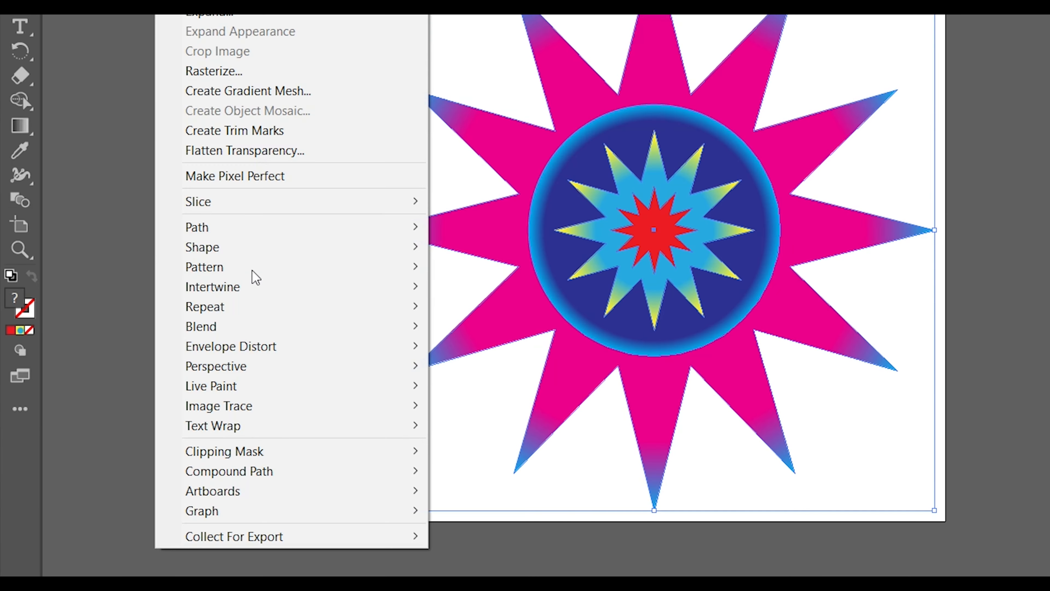
{"action": "left_click", "coordinate": [251, 329]}
{"action": "left_click", "coordinate": [454, 331]}
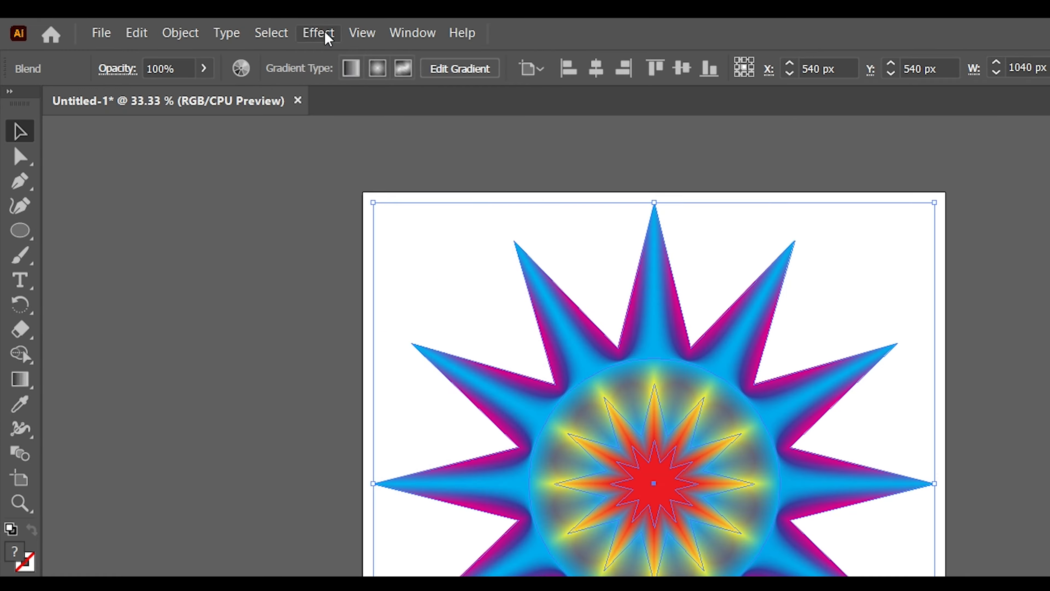
Apply a Pucker & Bloat effect with 20% bloat to the blend.
{"action": "left_click", "coordinate": [212, 24]}
{"action": "mouse_move", "coordinate": [257, 151]}
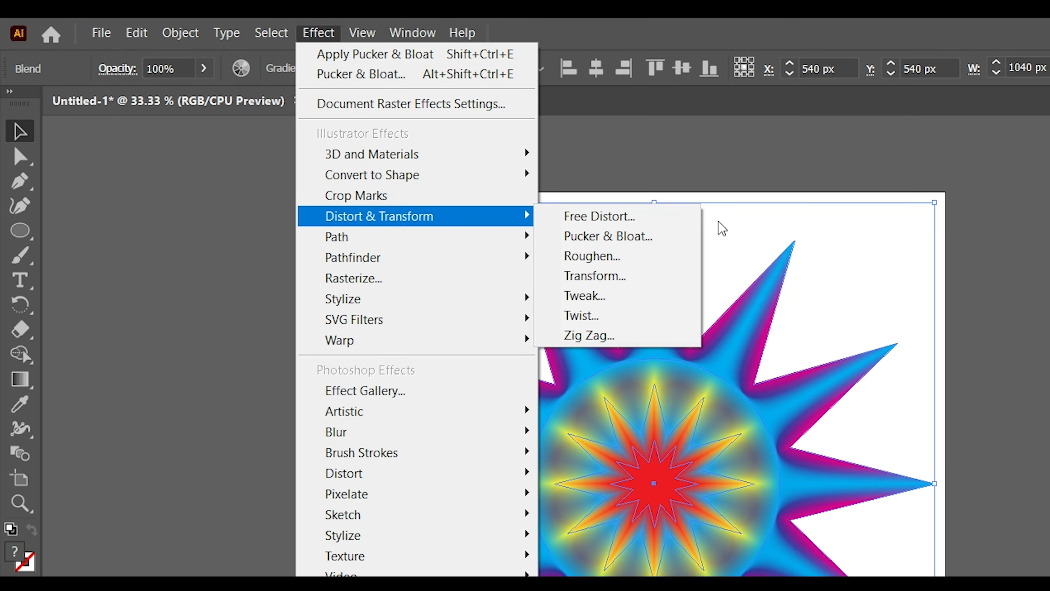
{"action": "left_click", "coordinate": [677, 236]}
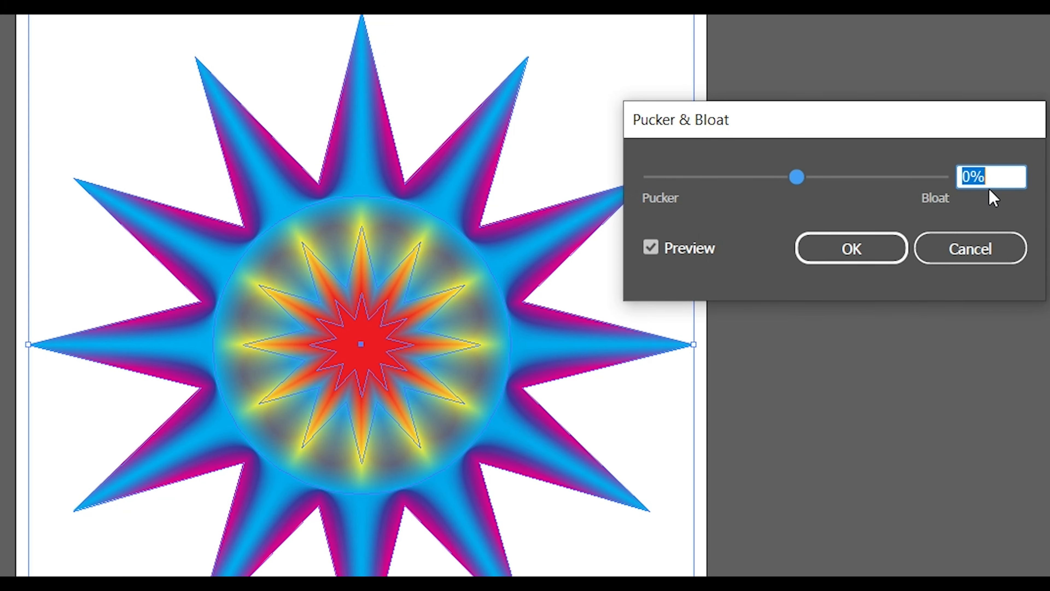
{"action": "type", "text": "20"}
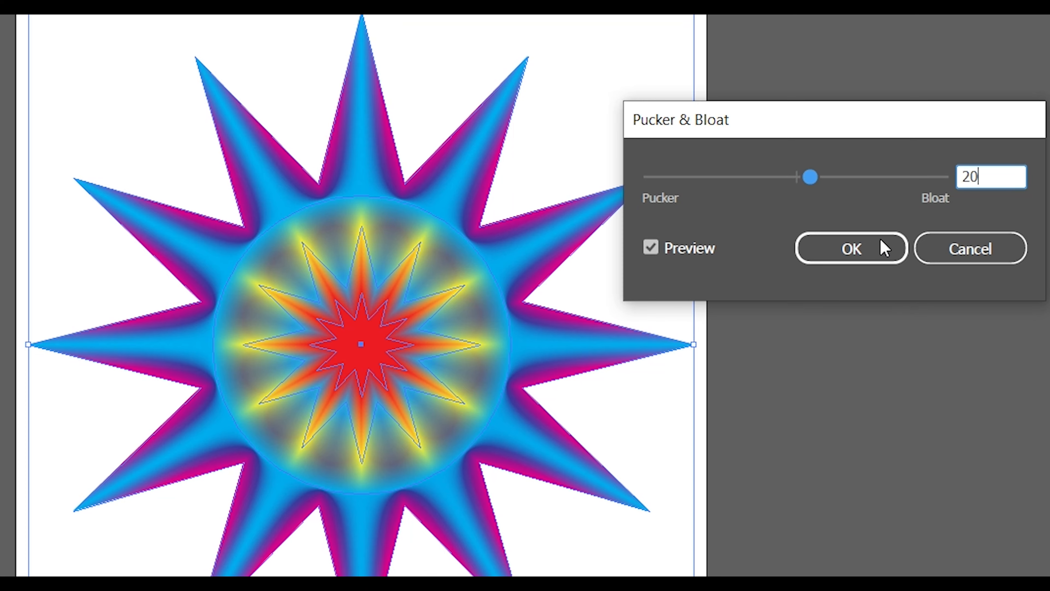
{"action": "left_click", "coordinate": [870, 250]}
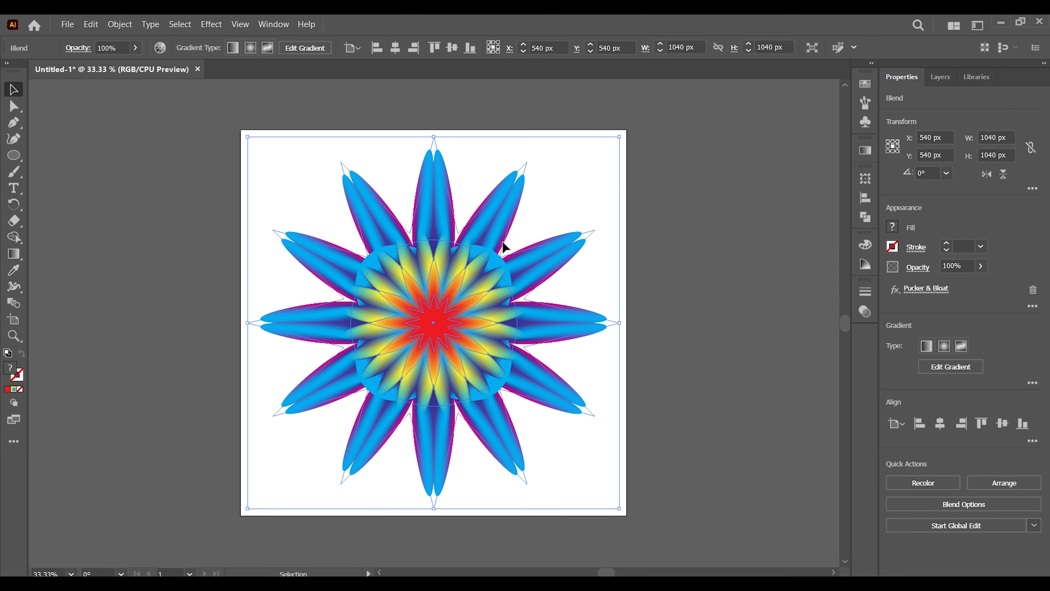
Apply a Roughen effect to the blend with 5% relative size, 0.4/in detail and smooth points, and deselect it.
{"action": "left_click", "coordinate": [212, 24]}
{"action": "mouse_move", "coordinate": [251, 152]}
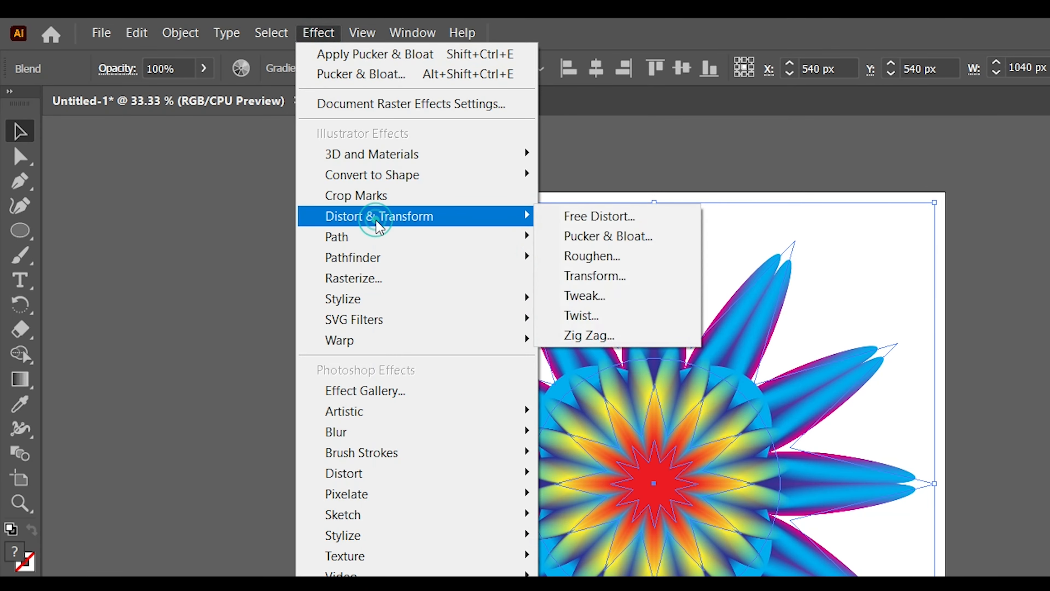
{"action": "left_click", "coordinate": [574, 255]}
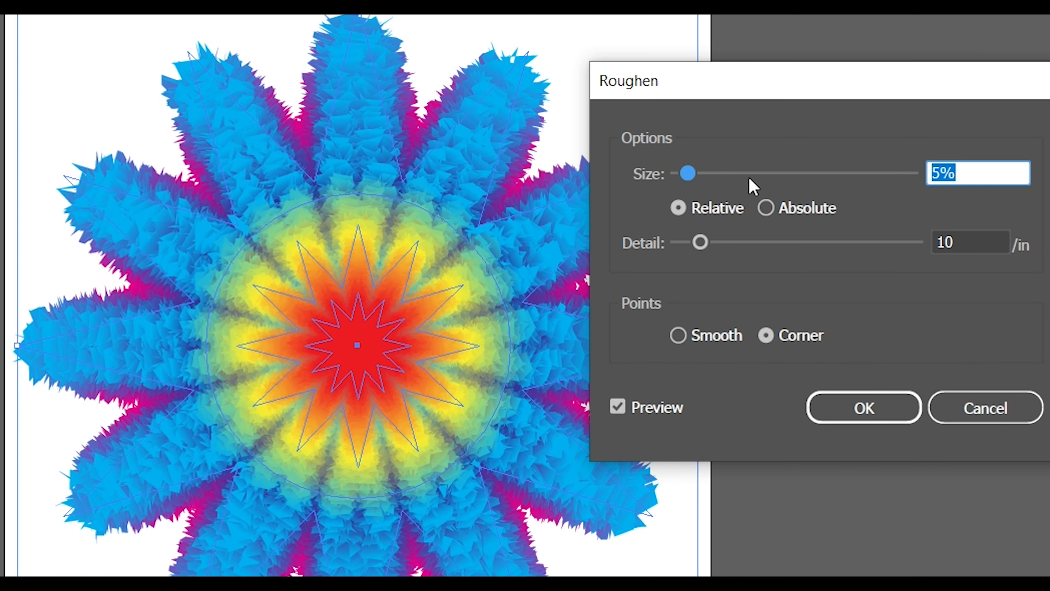
{"action": "double_click", "coordinate": [988, 241]}
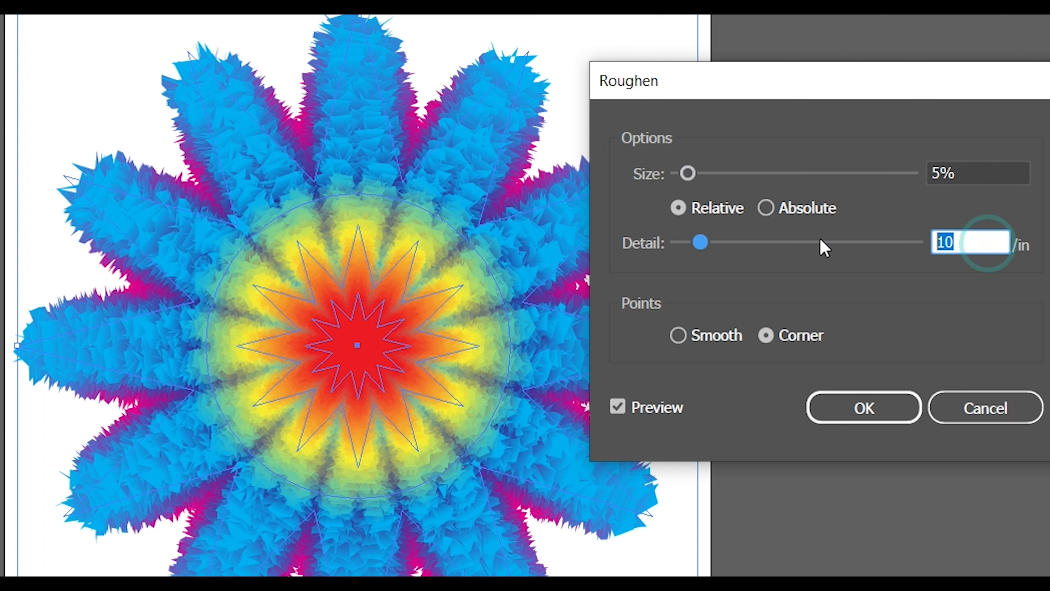
{"action": "type", "text": "0"}
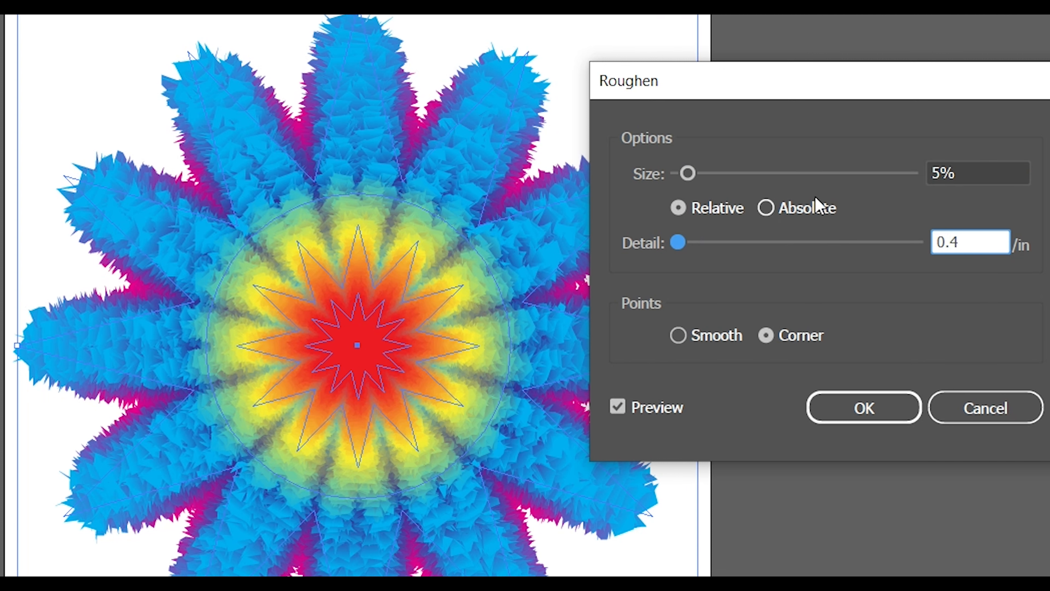
{"action": "left_click", "coordinate": [985, 173]}
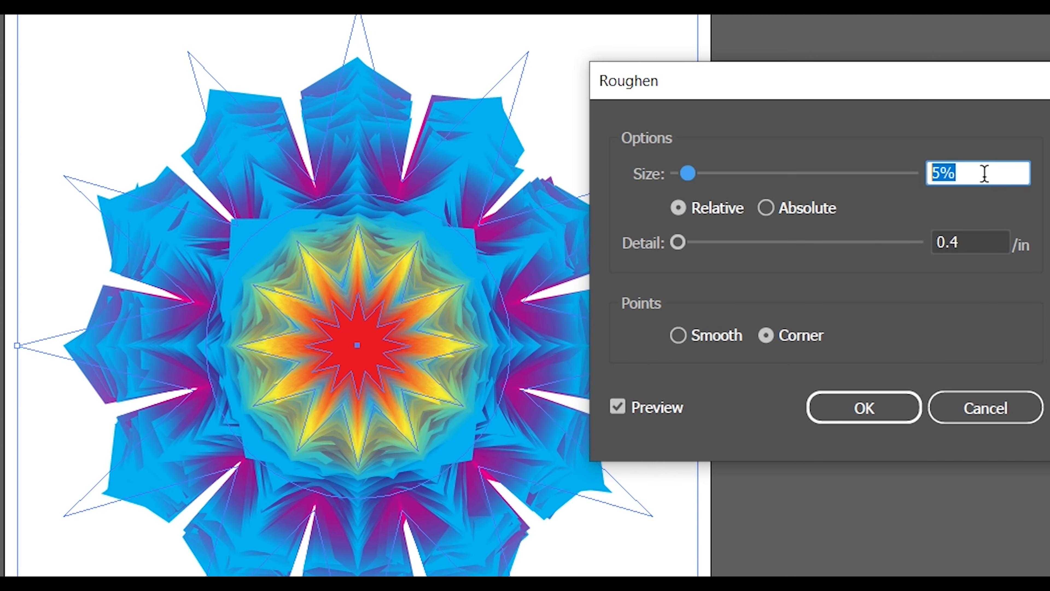
{"action": "type", "text": "5"}
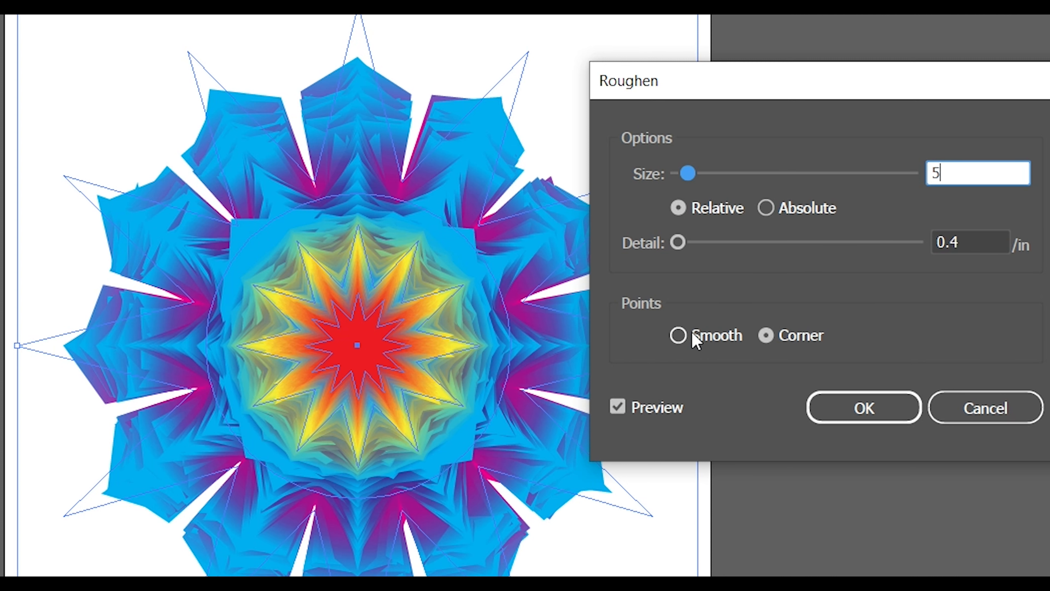
{"action": "left_click", "coordinate": [679, 335]}
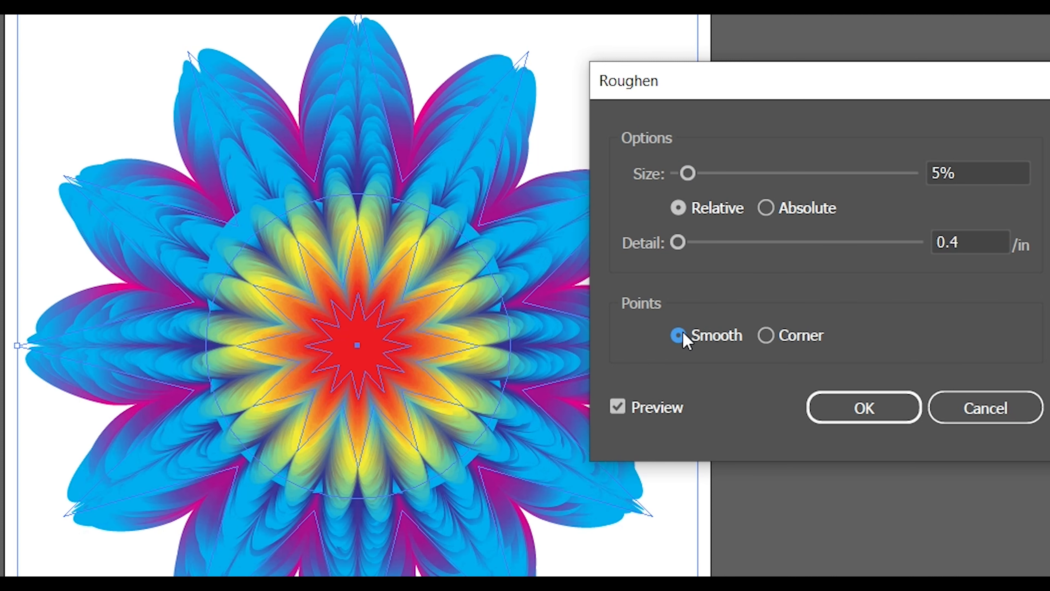
{"action": "left_click", "coordinate": [847, 419]}
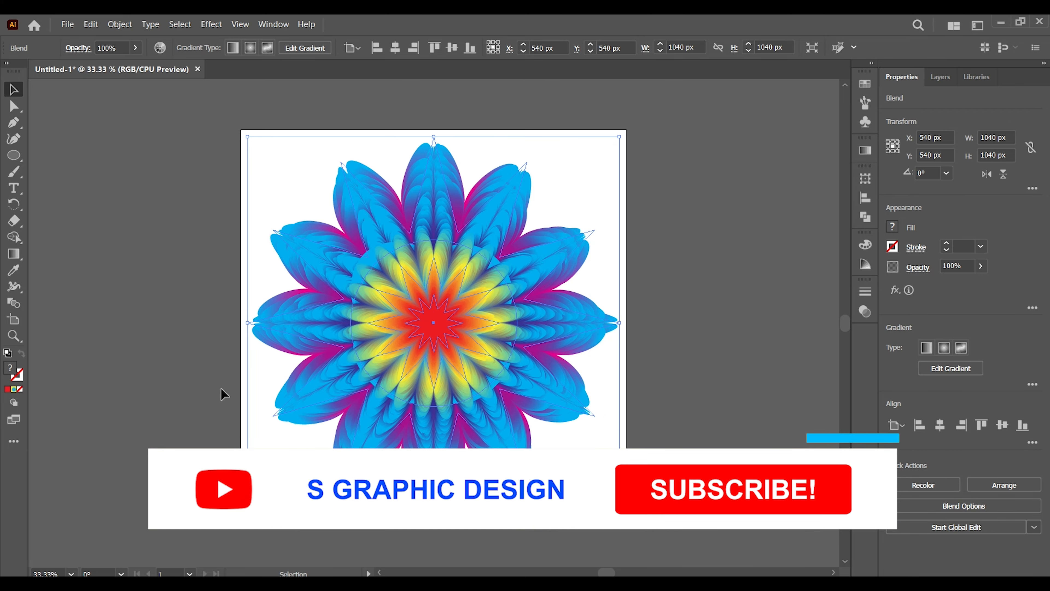
{"action": "left_click", "coordinate": [194, 319]}
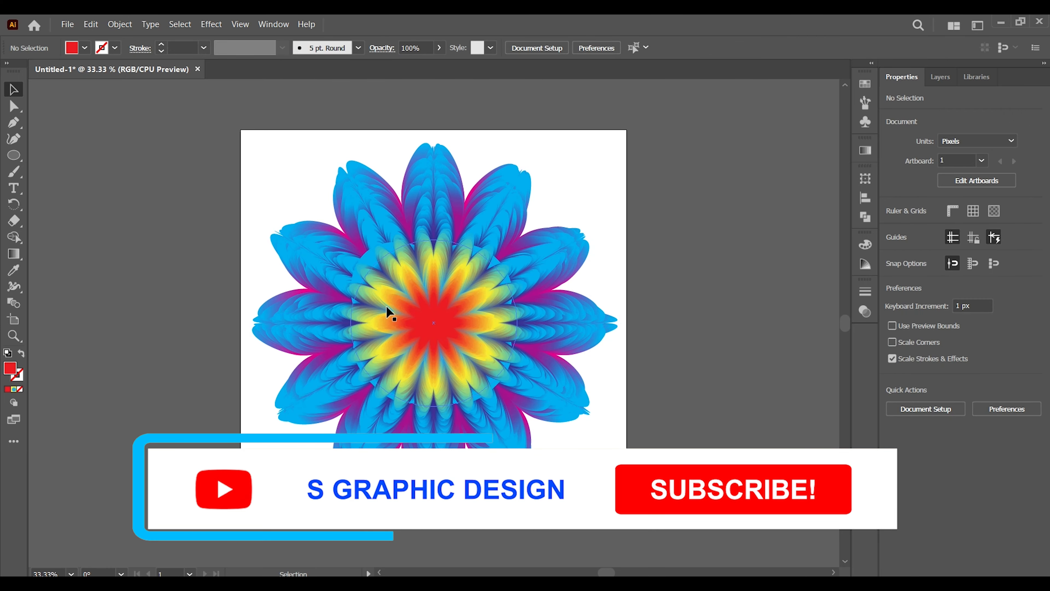
Select only the circle inside the blend with the Direct Selection tool and copy it.
{"action": "left_click", "coordinate": [389, 255]}
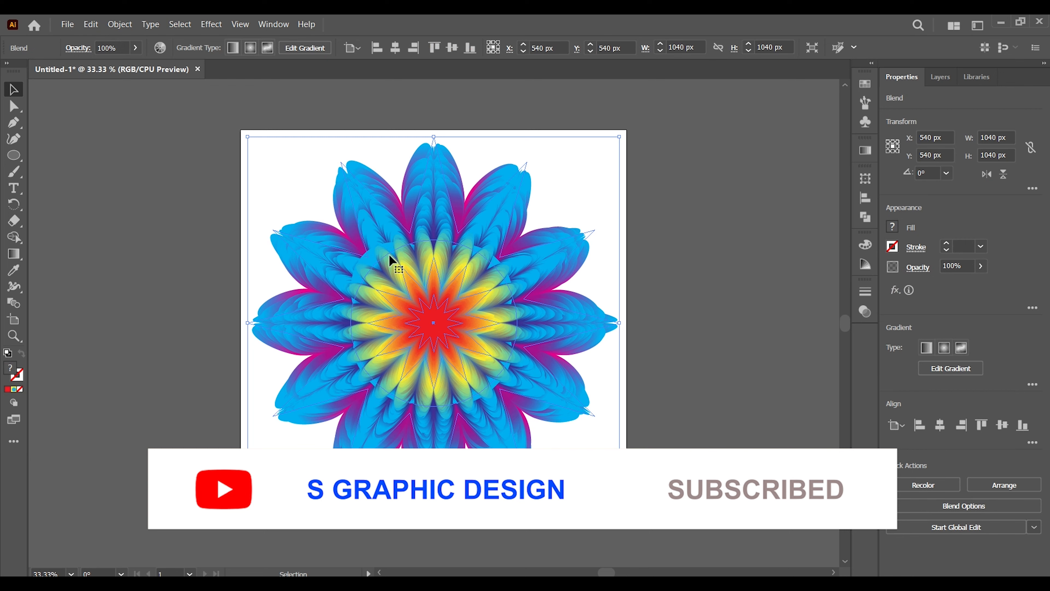
{"action": "left_click", "coordinate": [102, 223]}
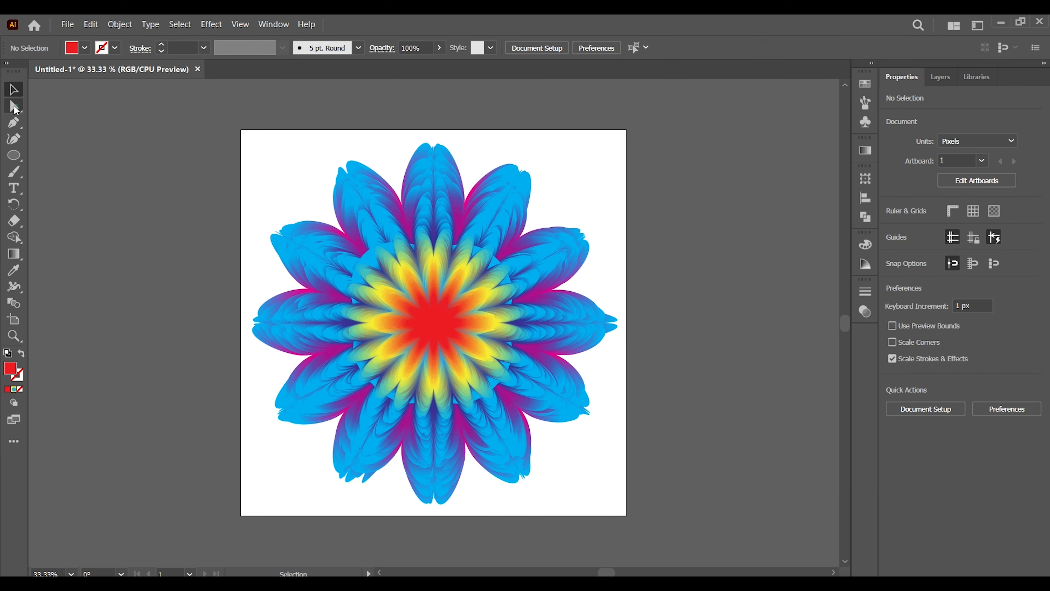
{"action": "left_click_drag", "start_coordinate": [15, 108], "coordinate": [55, 103]}
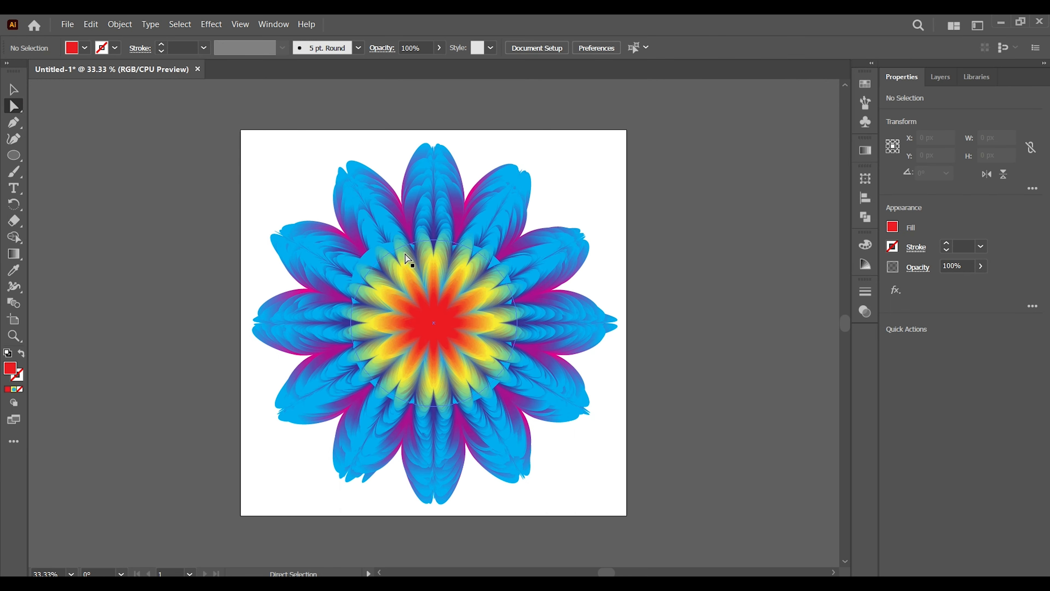
{"action": "left_click", "coordinate": [398, 251]}
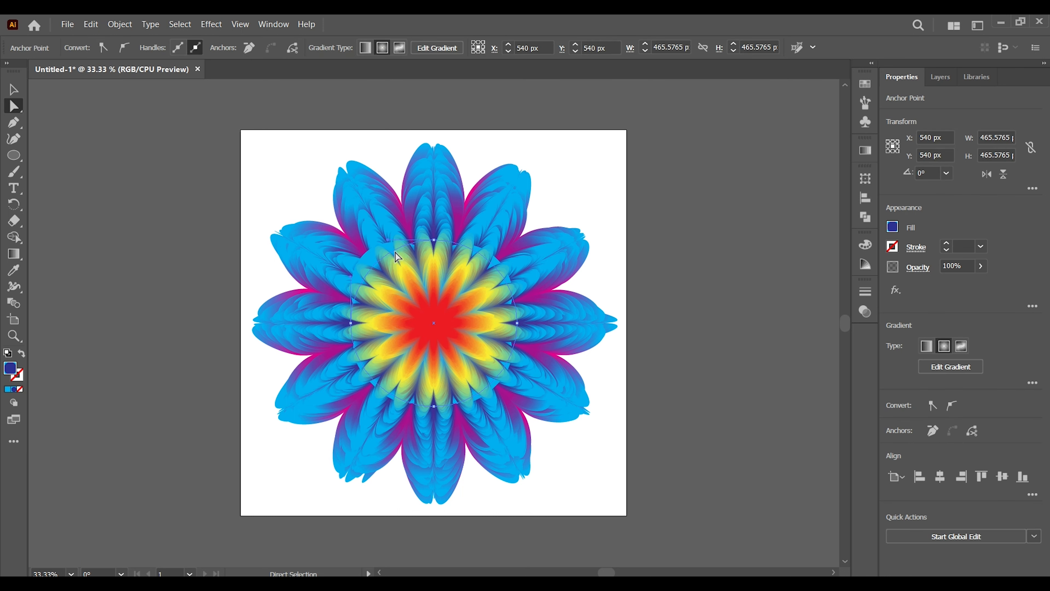
{"action": "key", "text": "ctrl+f"}
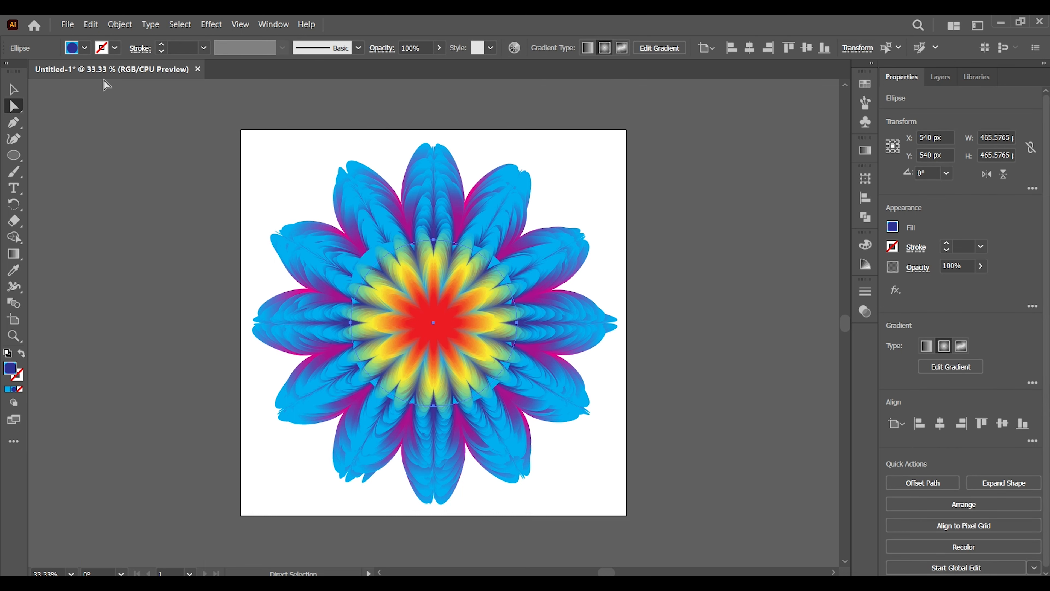
{"action": "left_click", "coordinate": [90, 26]}
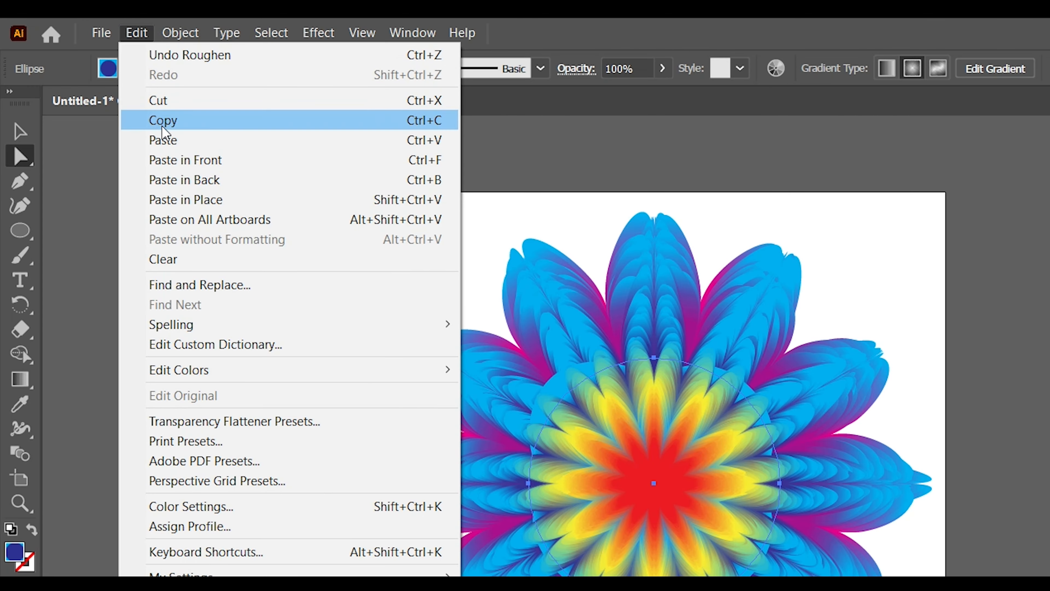
{"action": "left_click", "coordinate": [163, 124]}
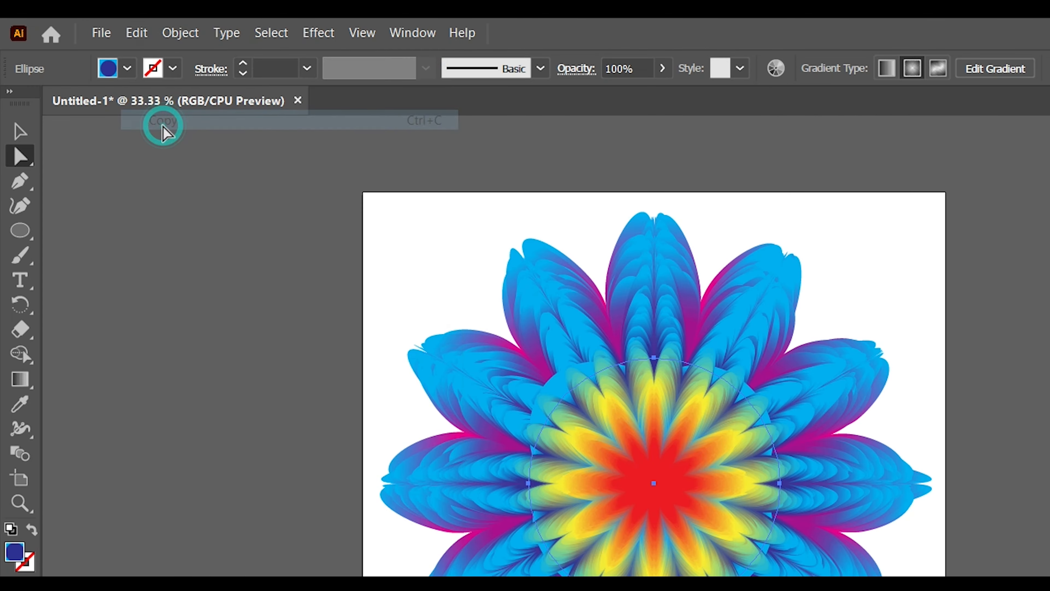
Apply a Pucker & Bloat effect of -135% to the circle inside the blend.
{"action": "left_click", "coordinate": [320, 38]}
{"action": "mouse_move", "coordinate": [455, 216]}
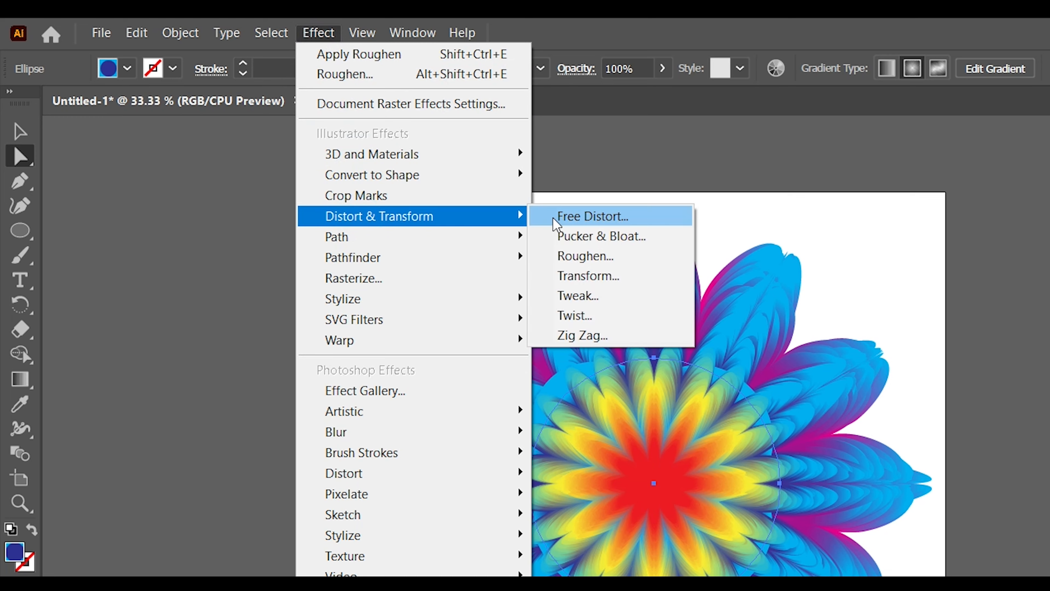
{"action": "left_click", "coordinate": [566, 238]}
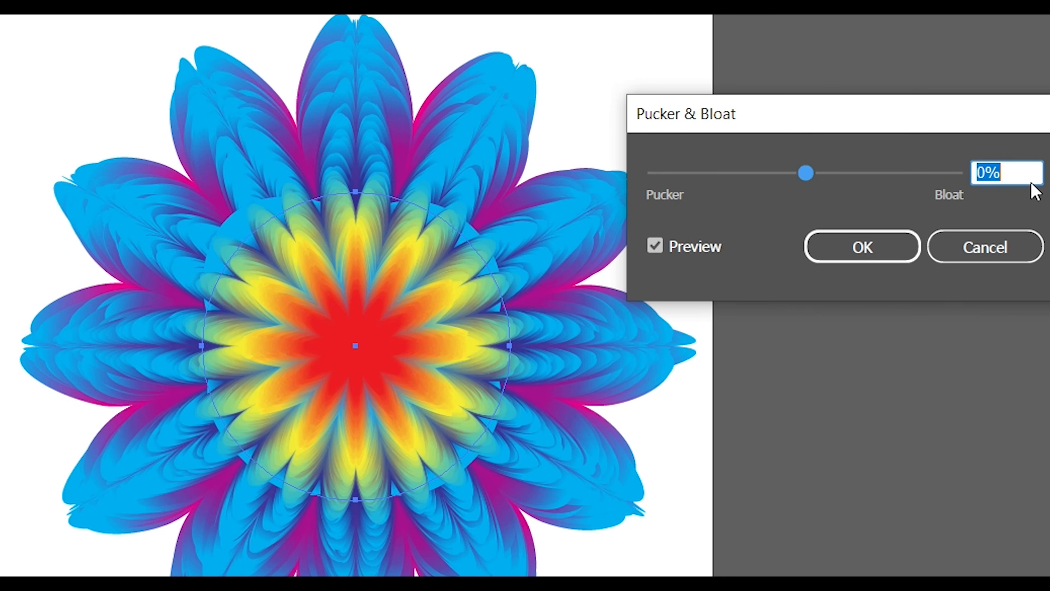
{"action": "type", "text": "-135"}
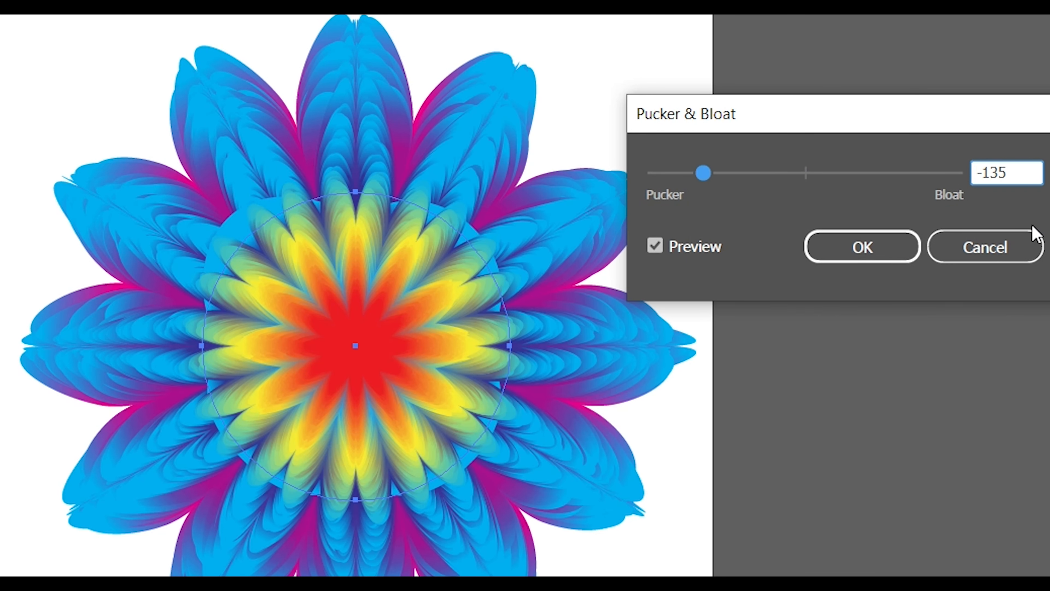
{"action": "left_click", "coordinate": [864, 248]}
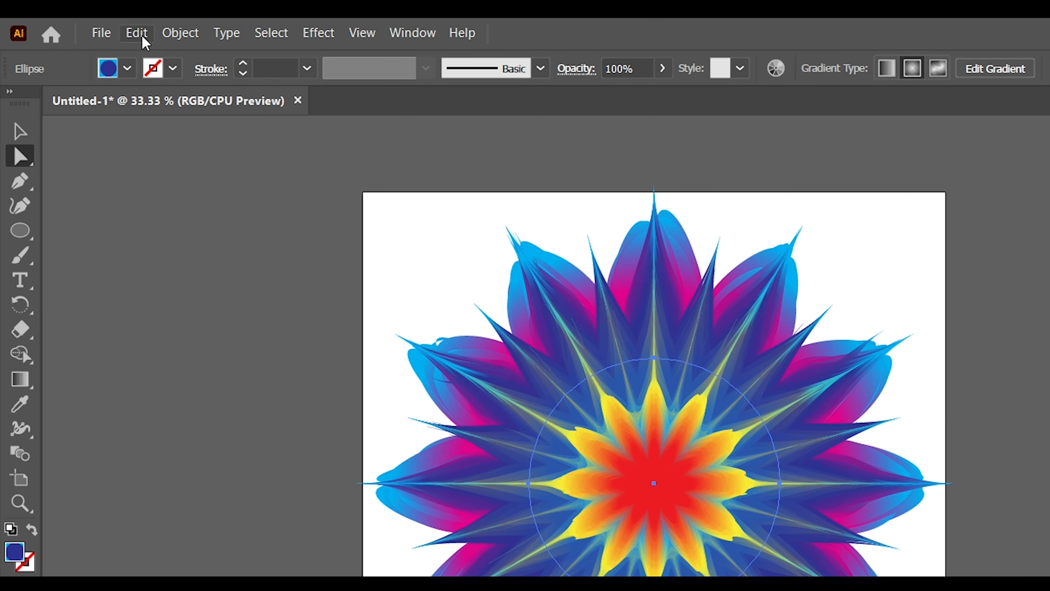
Paste the copied circle in front and set the outer color stop of its radial gradient to CMYK Magenta.
{"action": "left_click", "coordinate": [93, 26]}
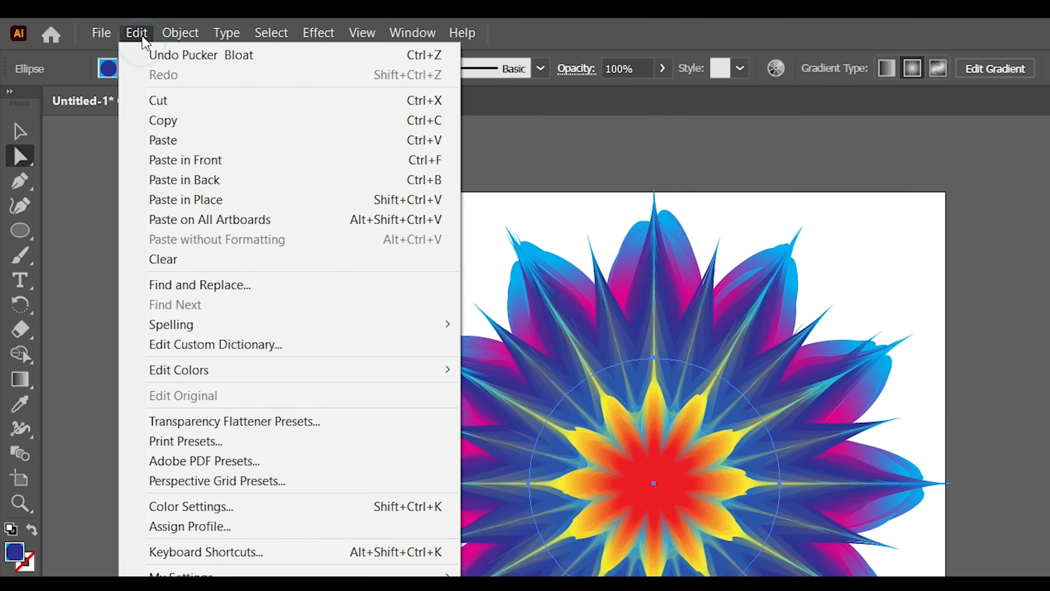
{"action": "left_click", "coordinate": [189, 165]}
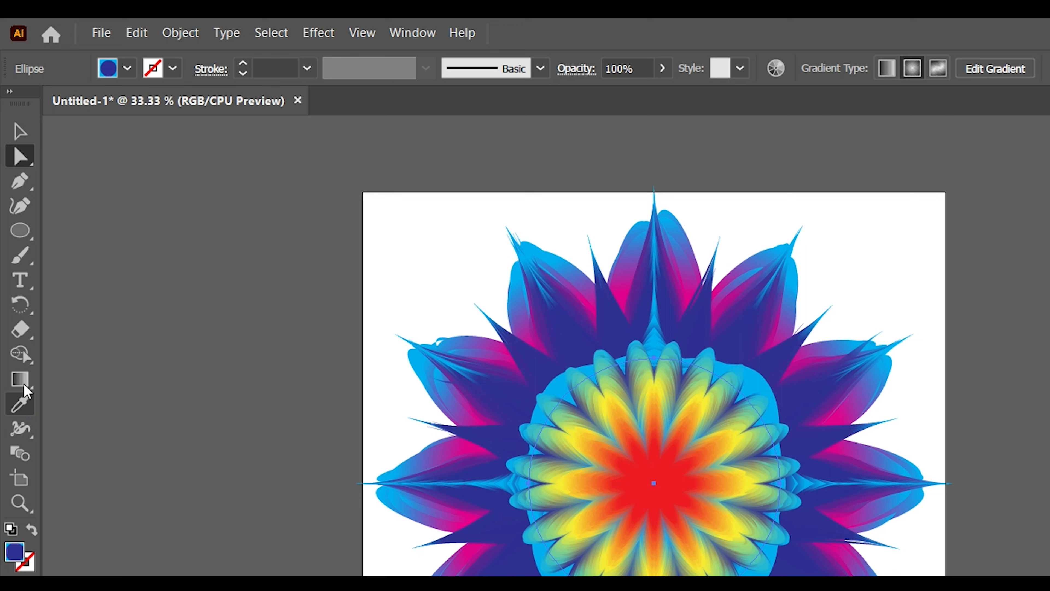
{"action": "left_click", "coordinate": [14, 253]}
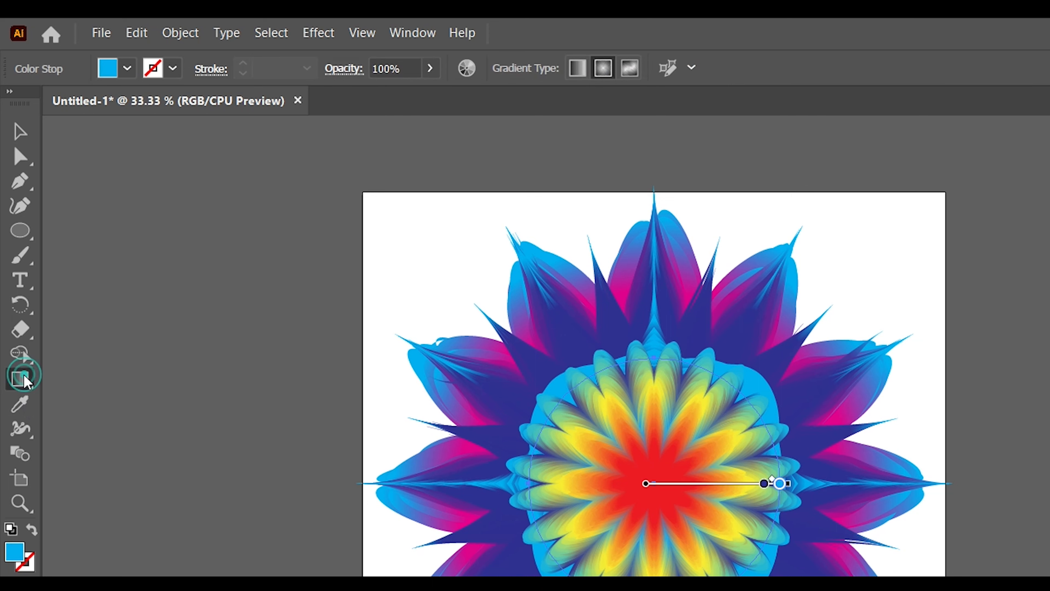
{"action": "left_click_drag", "start_coordinate": [24, 379], "coordinate": [100, 372]}
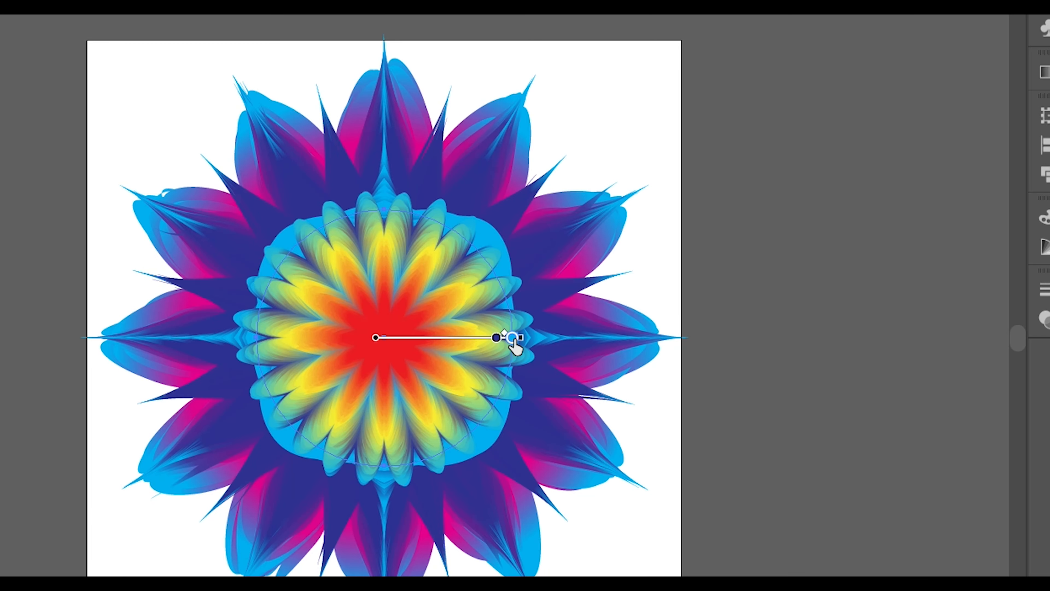
{"action": "double_click", "coordinate": [516, 323]}
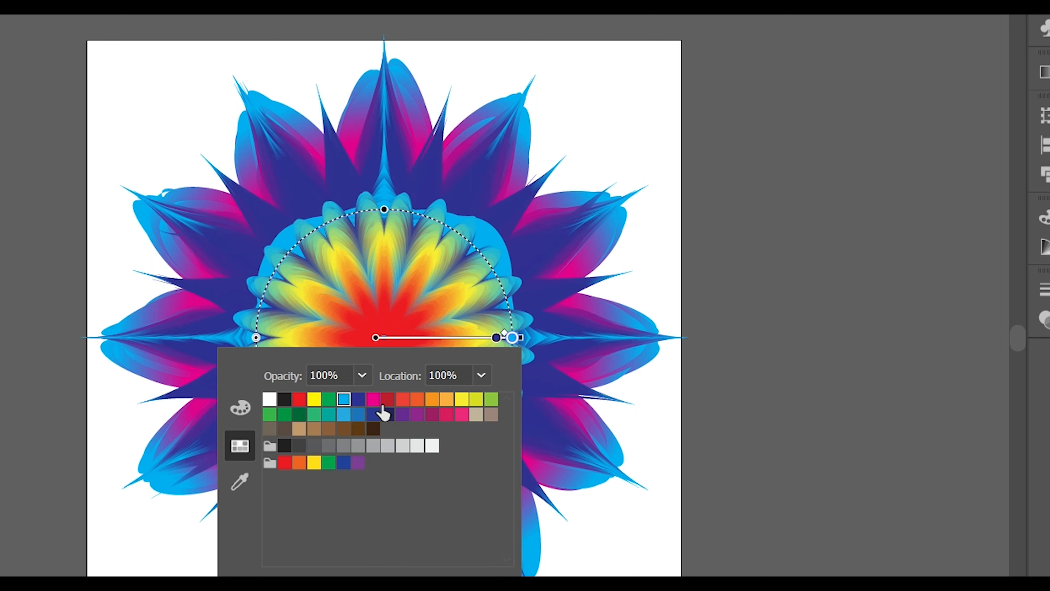
{"action": "left_click", "coordinate": [373, 402]}
{"action": "left_click", "coordinate": [373, 399]}
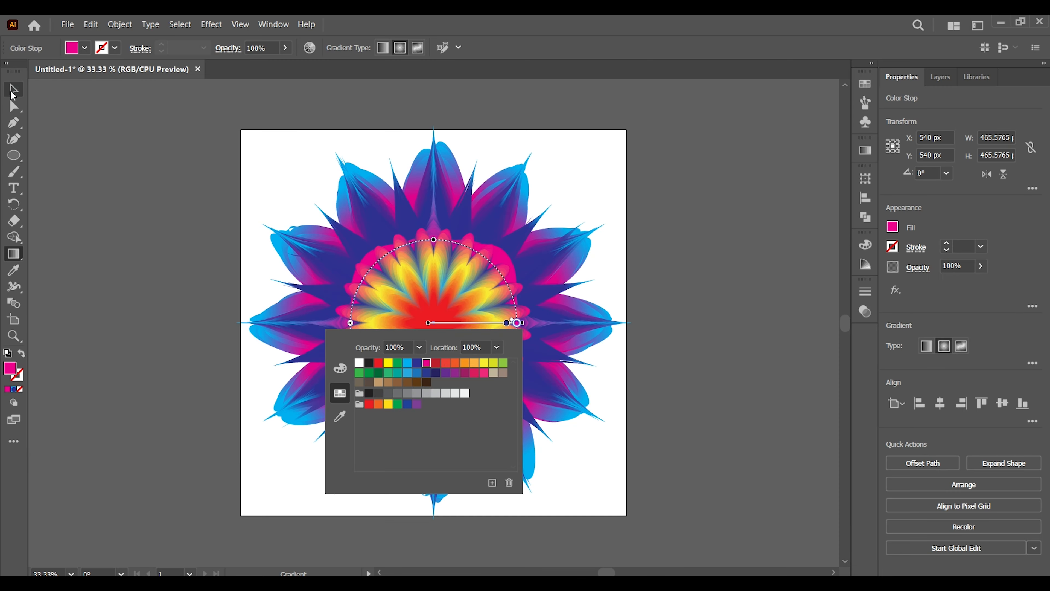
Apply a Pucker & Bloat effect of -75% to the pasted circle and rotate it clockwise to 315°.
{"action": "left_click", "coordinate": [14, 91]}
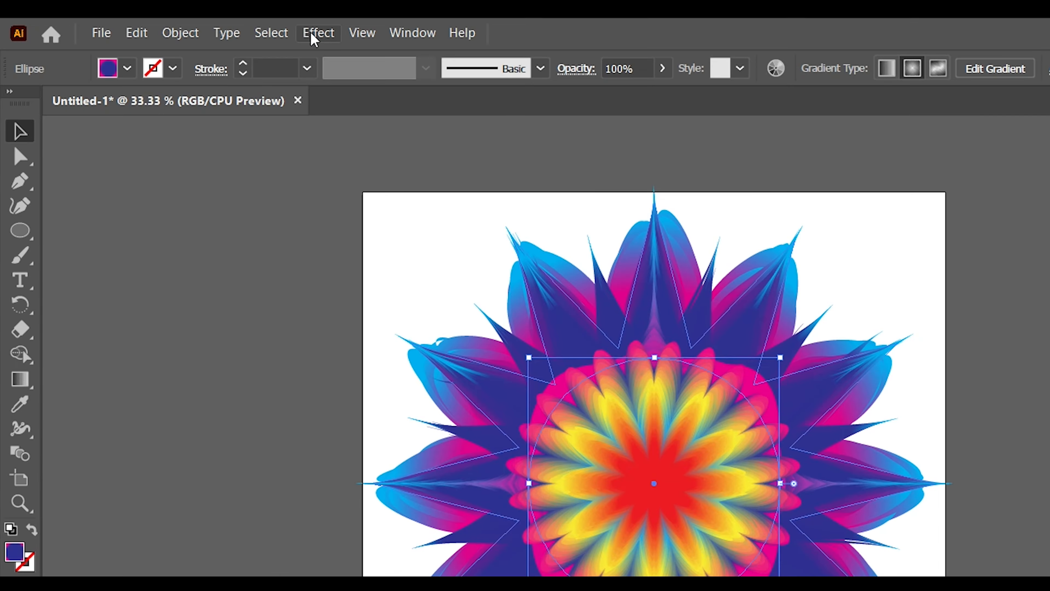
{"action": "left_click", "coordinate": [211, 24]}
{"action": "mouse_move", "coordinate": [385, 216]}
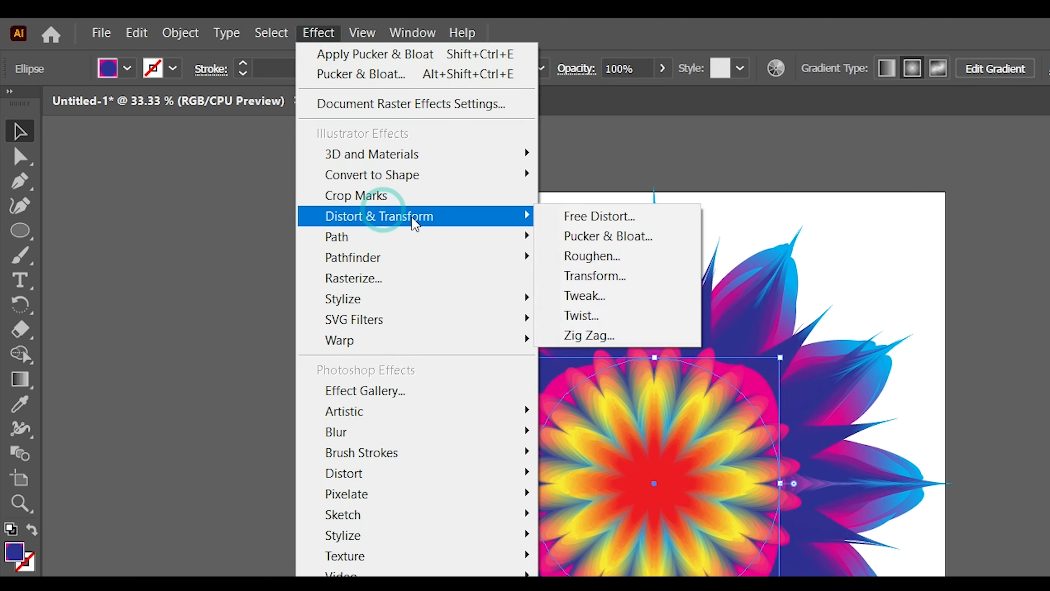
{"action": "left_click", "coordinate": [604, 236]}
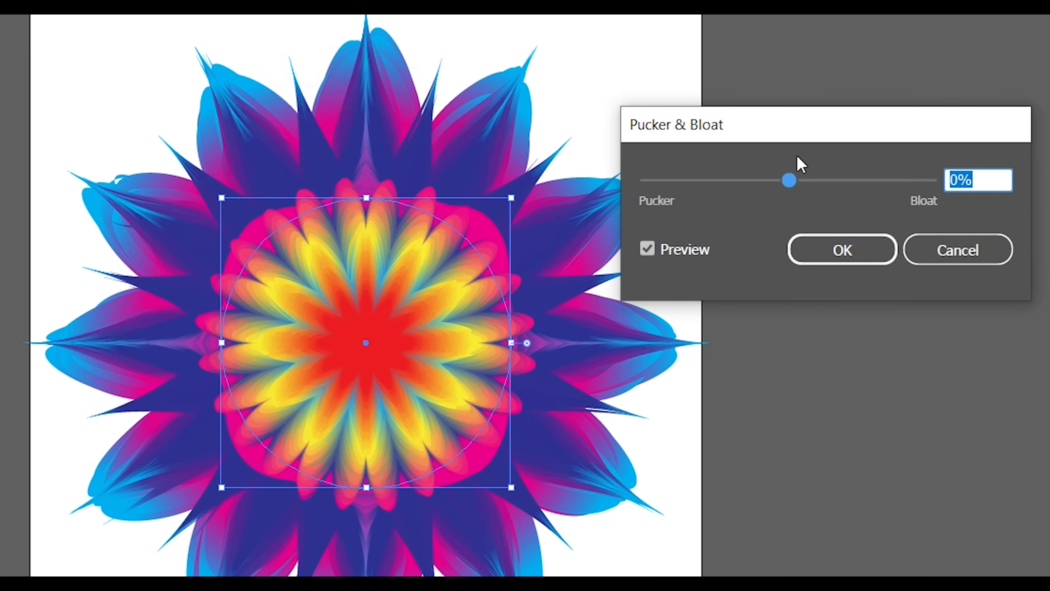
{"action": "type", "text": "-75"}
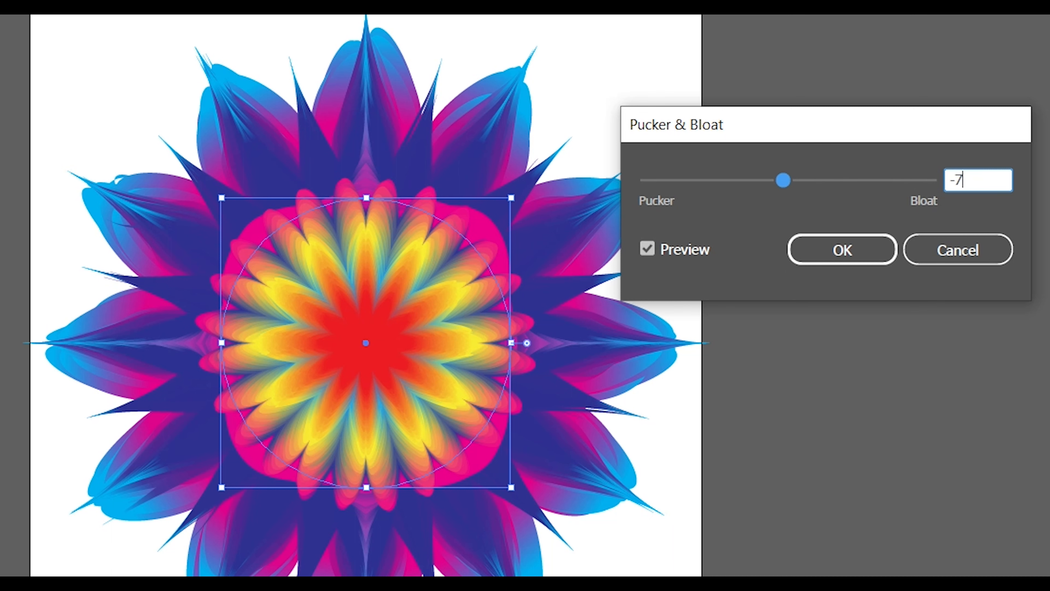
{"action": "left_click", "coordinate": [845, 261]}
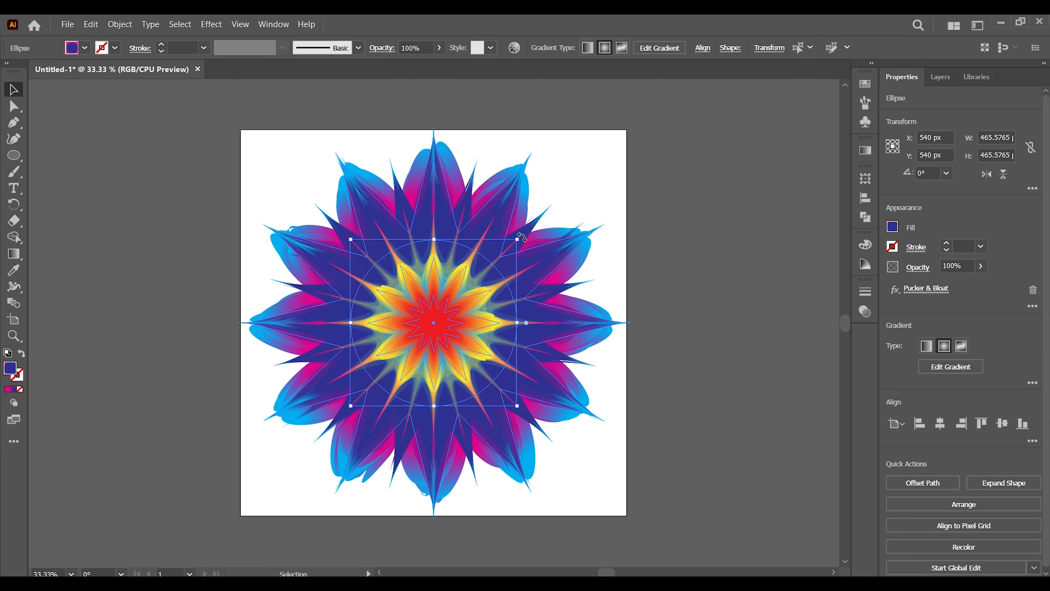
{"action": "left_click_drag", "start_coordinate": [521, 237], "coordinate": [546, 279]}
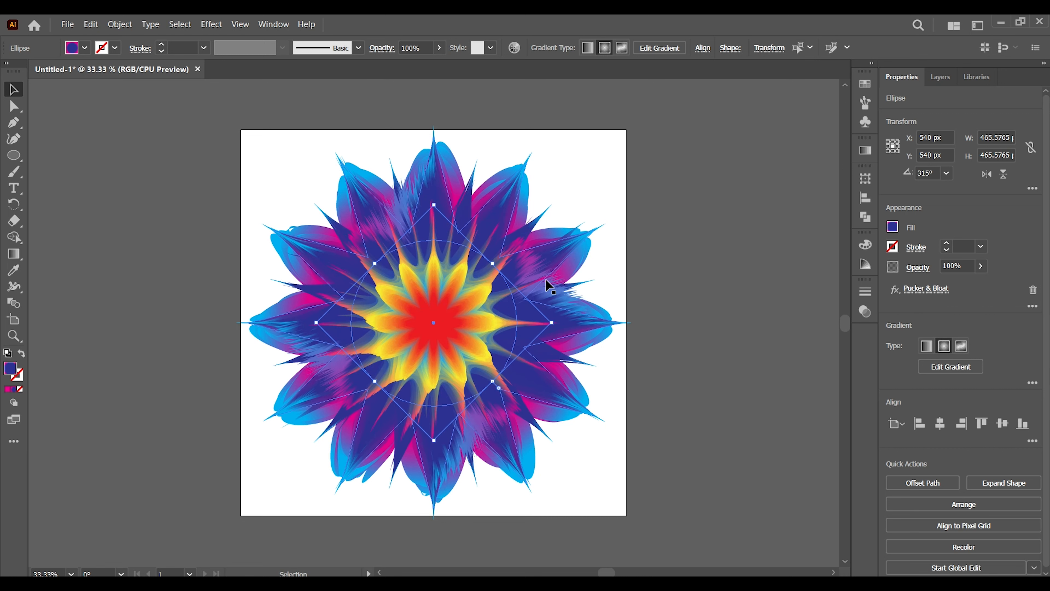
{"action": "left_click", "coordinate": [252, 169]}
Select the whole flower blend, copy it and paste the copy in front.
{"action": "left_click_drag", "start_coordinate": [205, 134], "coordinate": [727, 523]}
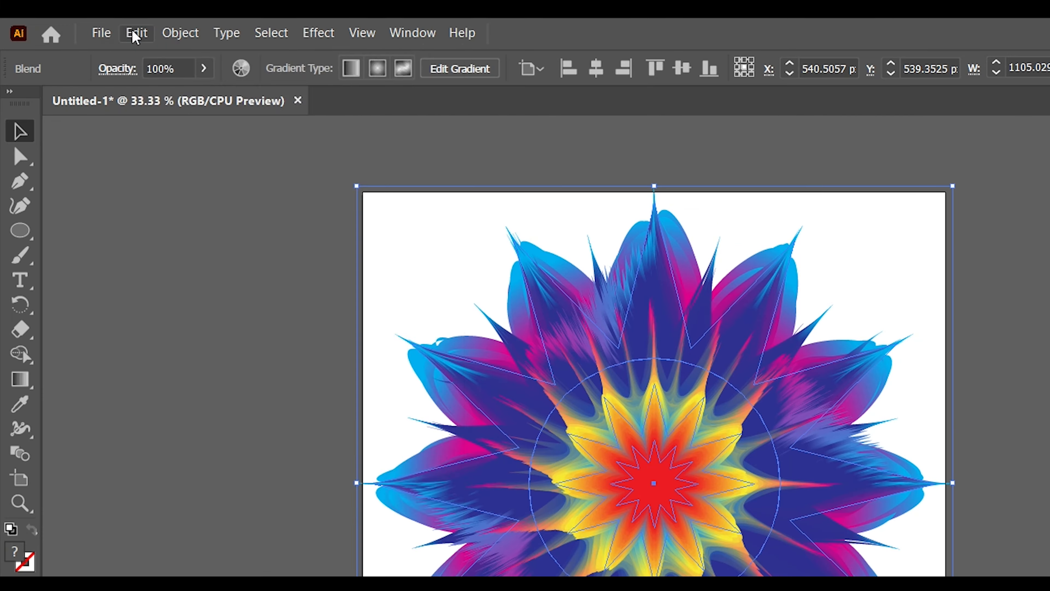
{"action": "left_click", "coordinate": [90, 24]}
{"action": "left_click", "coordinate": [159, 120]}
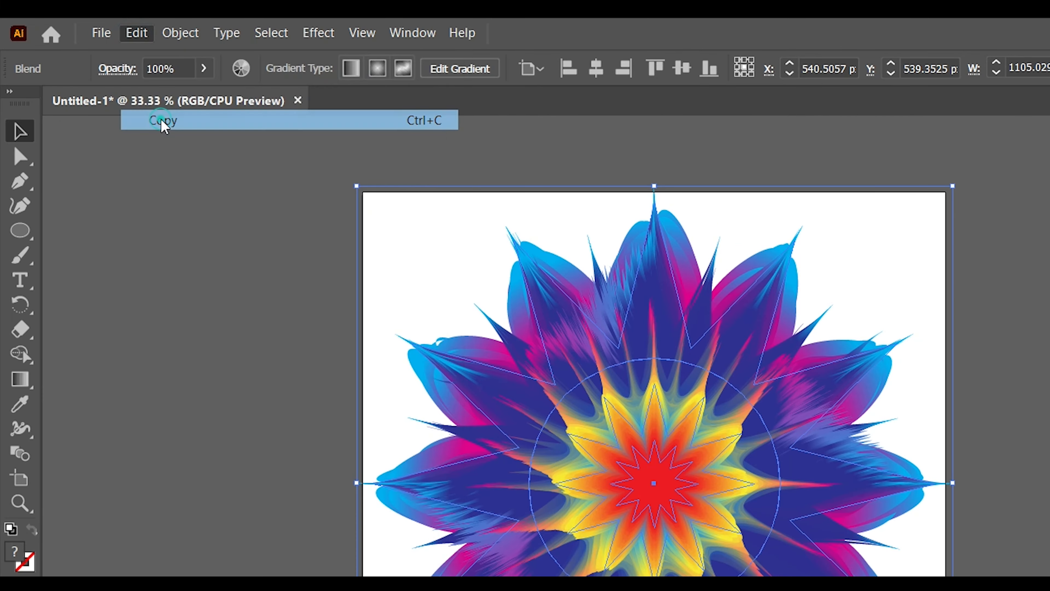
{"action": "left_click", "coordinate": [136, 37]}
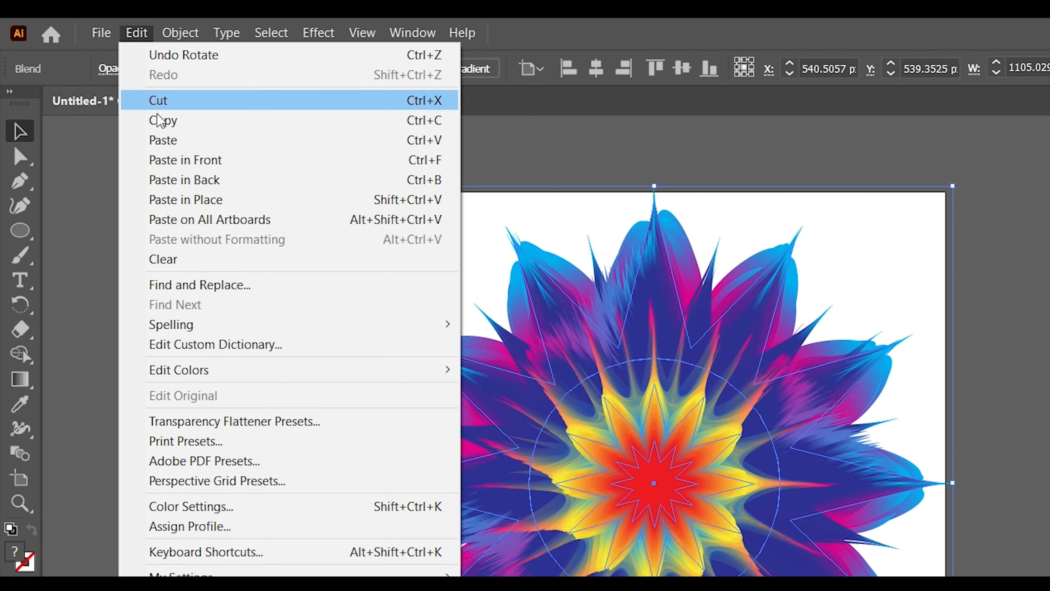
{"action": "left_click", "coordinate": [174, 160]}
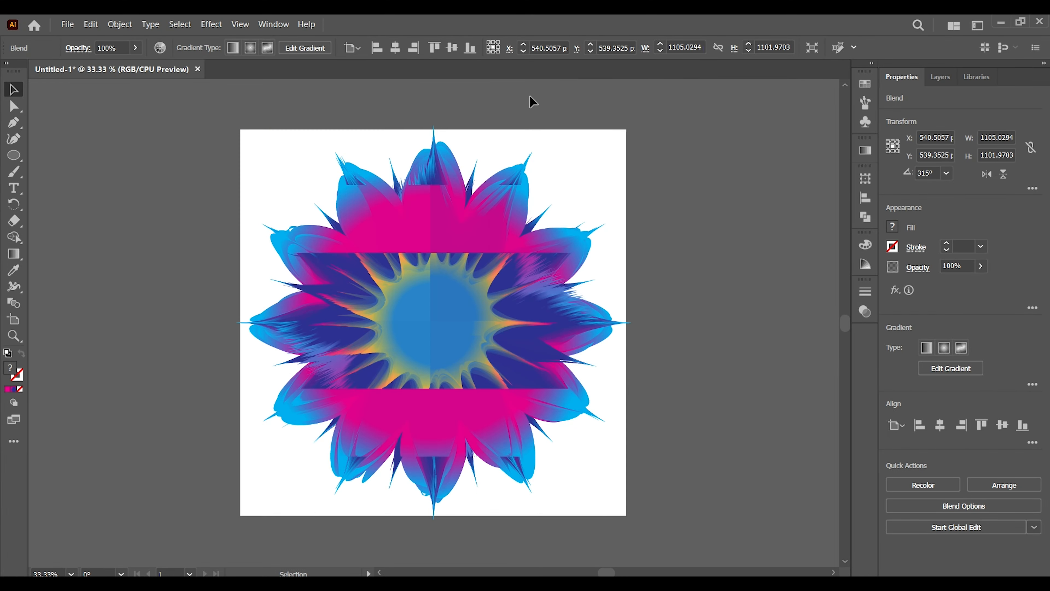
Rotate the front flower copy slightly clockwise so its petals fall between the original ones, and deselect it.
{"action": "left_click_drag", "start_coordinate": [637, 120], "coordinate": [696, 177]}
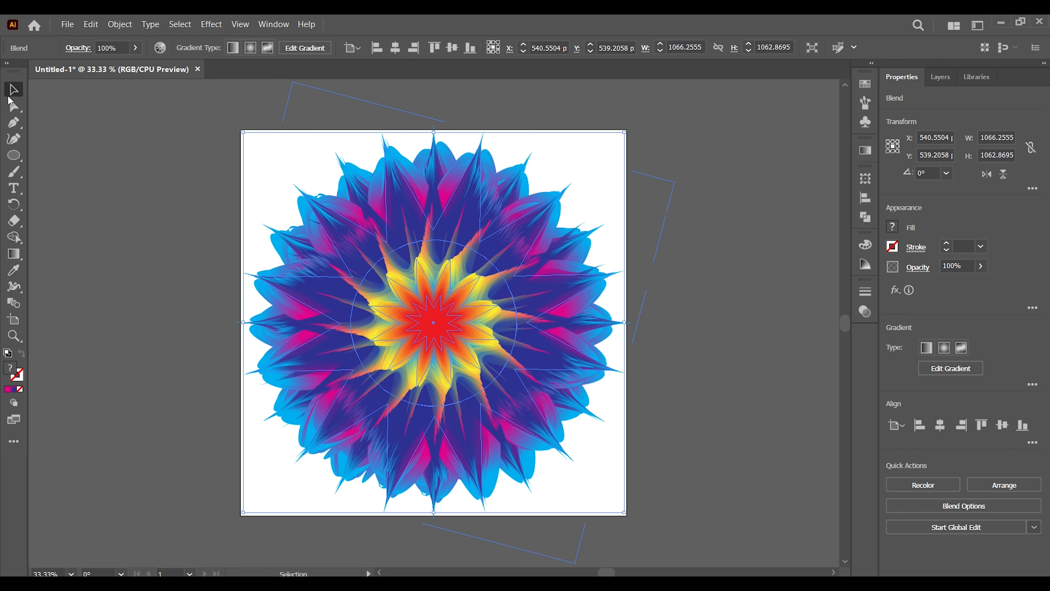
{"action": "left_click", "coordinate": [13, 88]}
{"action": "left_click", "coordinate": [178, 182]}
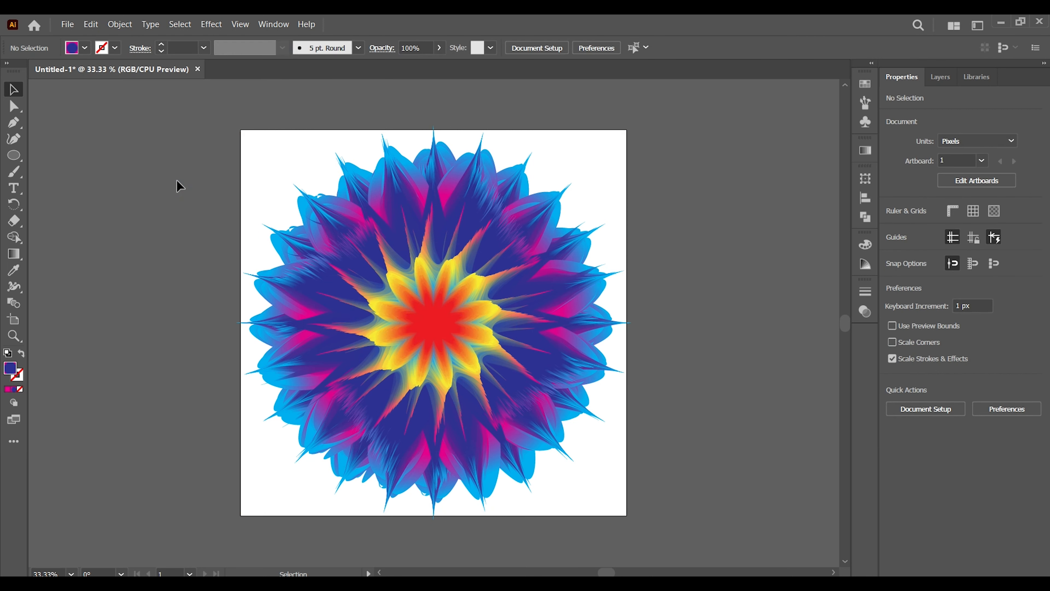